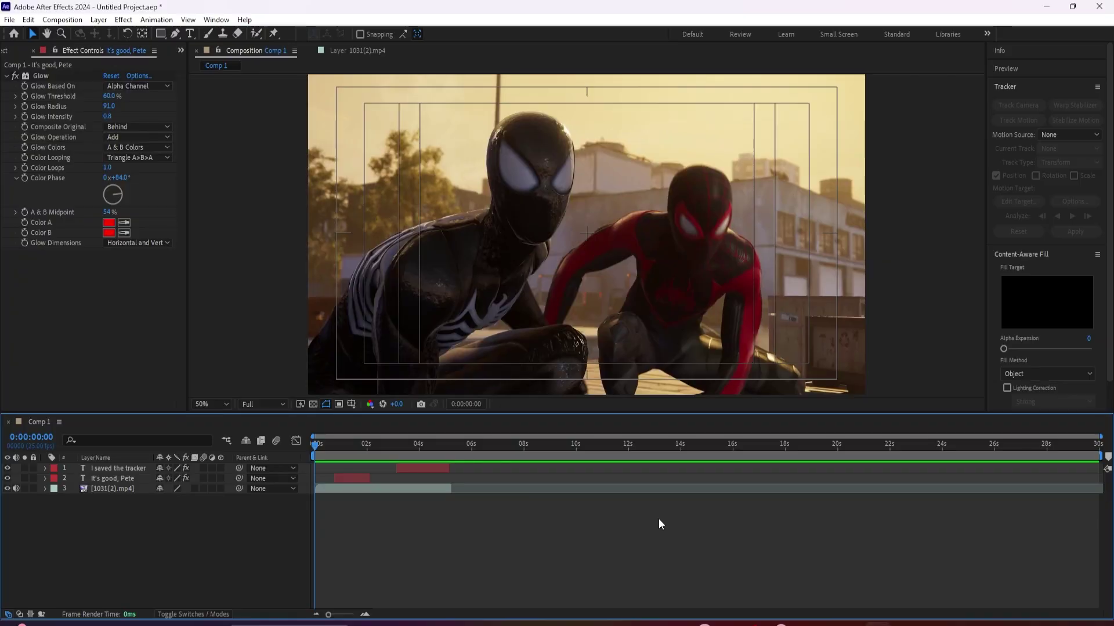
Select the 1031(2).mp4 layer at 0:00:00:08 and close its separate Layer viewer
{"action": "left_click", "coordinate": [696, 324]}
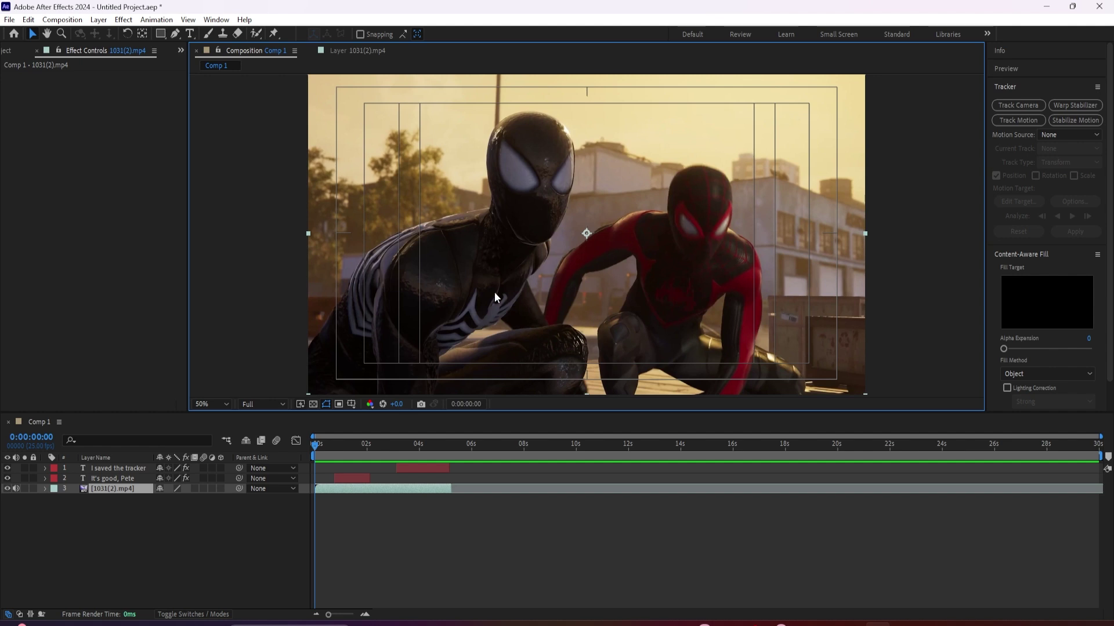
{"action": "left_click_drag", "start_coordinate": [317, 446], "coordinate": [323, 462]}
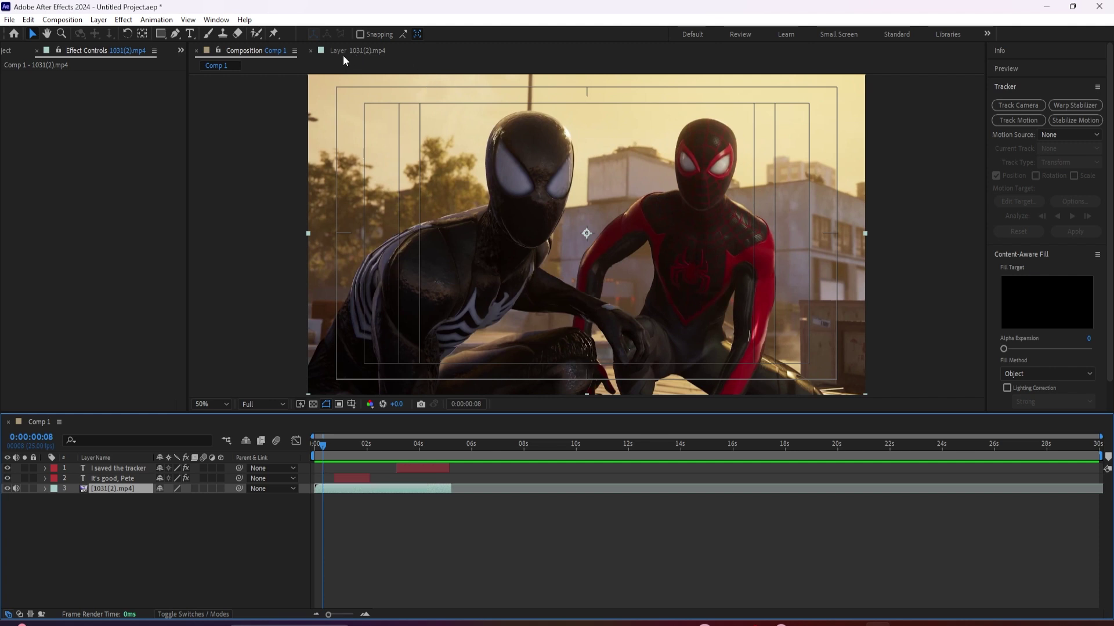
{"action": "left_click", "coordinate": [310, 51]}
Split the 1031(2).mp4 footage layer at 0:00:02:04 with Ctrl+Shift+D
{"action": "left_click", "coordinate": [353, 479]}
{"action": "left_click", "coordinate": [357, 489]}
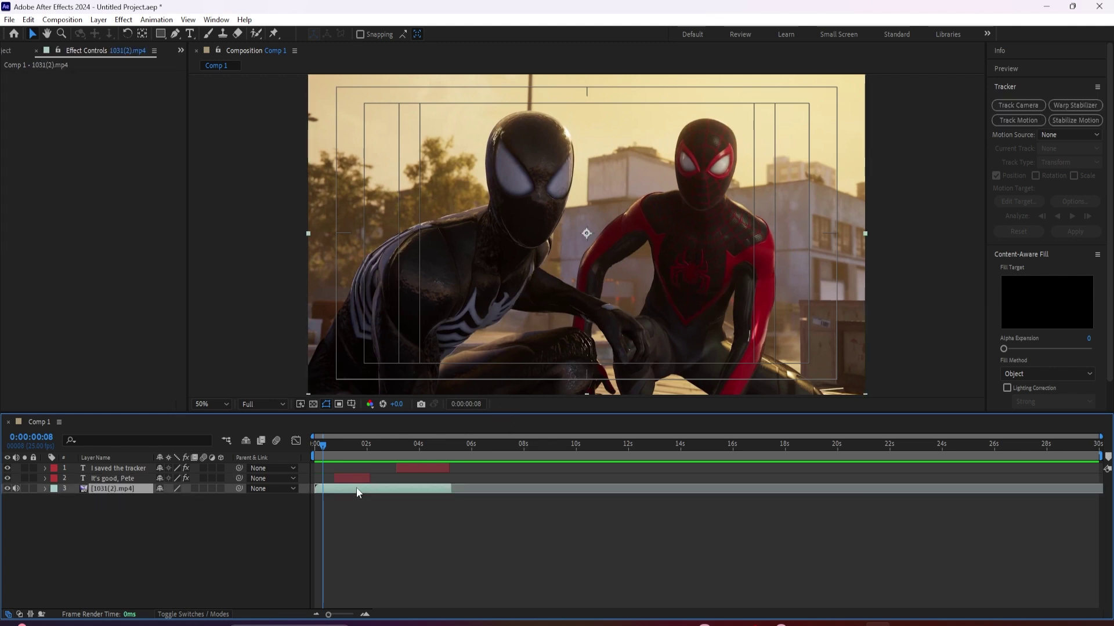
{"action": "left_click_drag", "start_coordinate": [333, 446], "coordinate": [370, 455]}
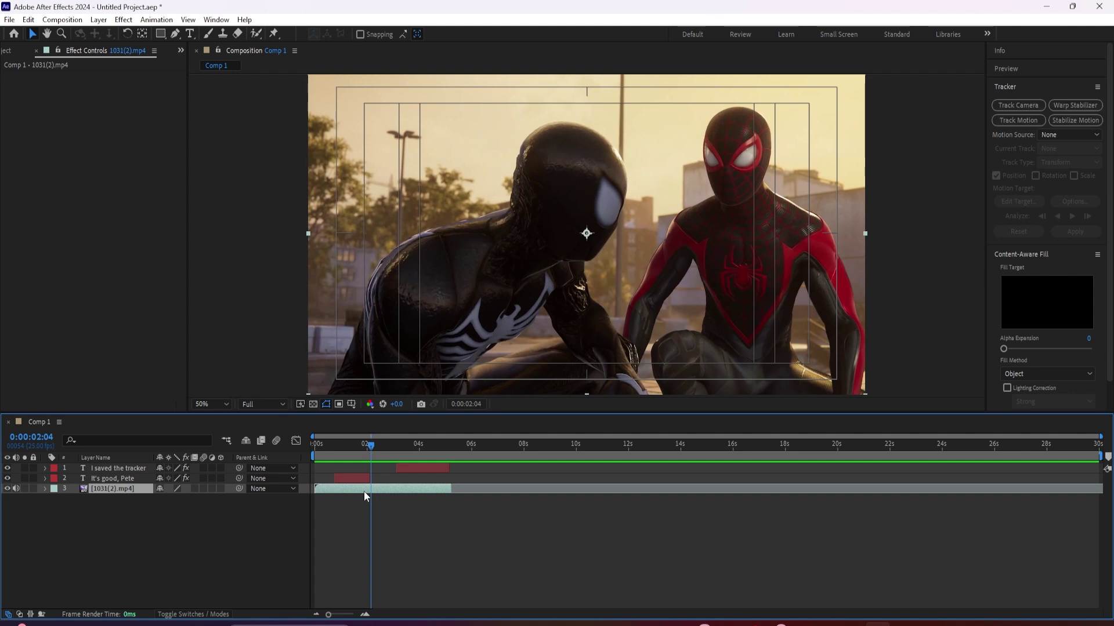
{"action": "key", "text": "ctrl+shift+d"}
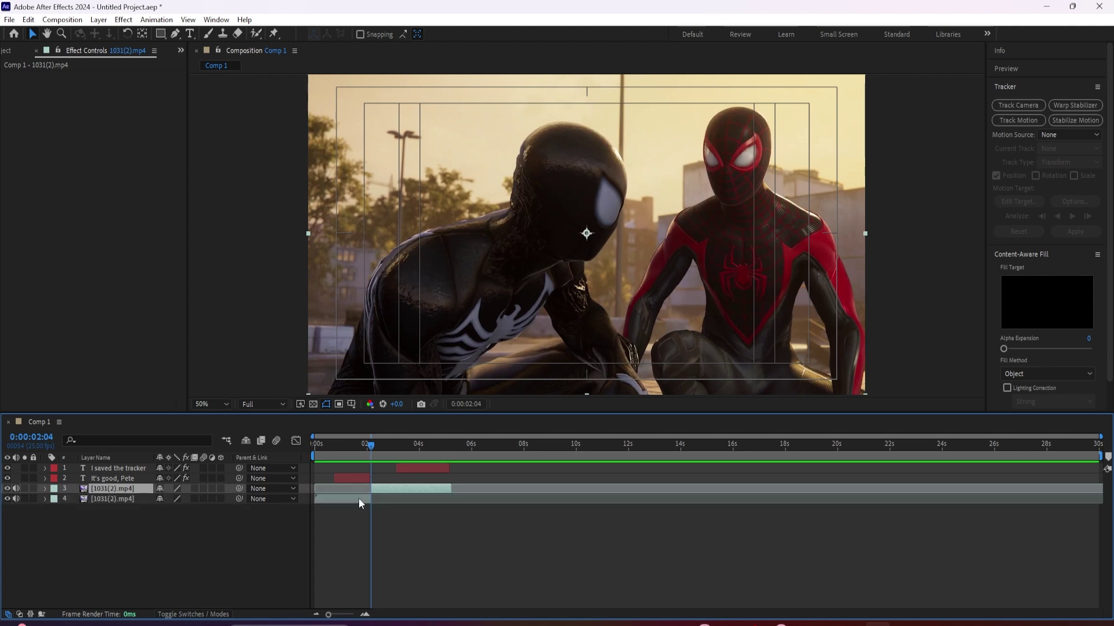
{"action": "left_click", "coordinate": [358, 499]}
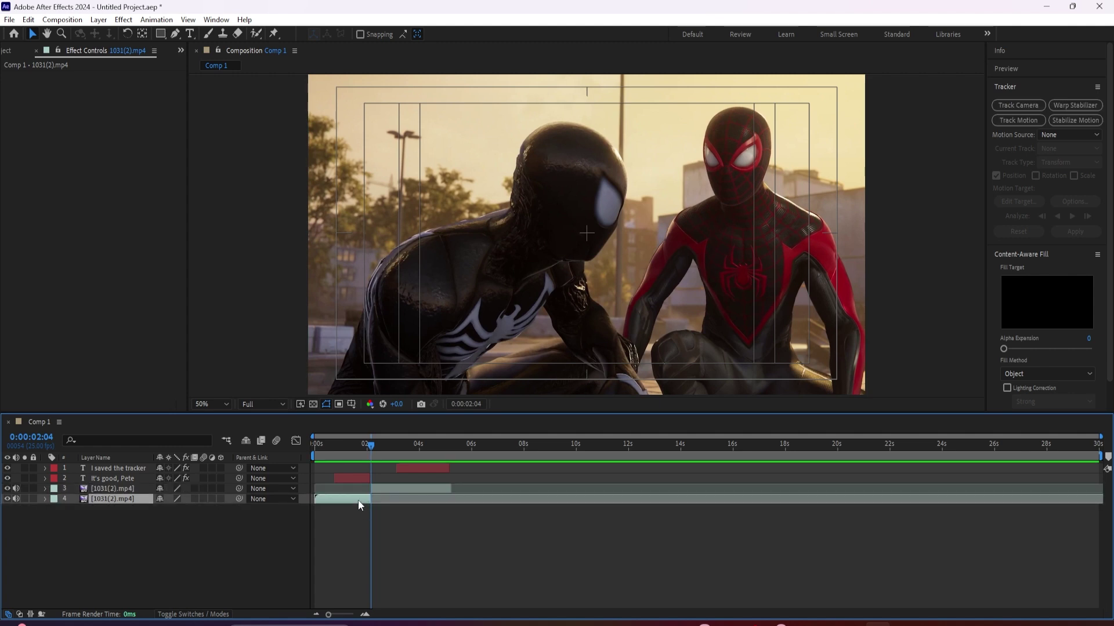
Split the footage again at 0:00:03:03 and delete the middle piece
{"action": "left_click", "coordinate": [396, 451]}
{"action": "left_click", "coordinate": [402, 491]}
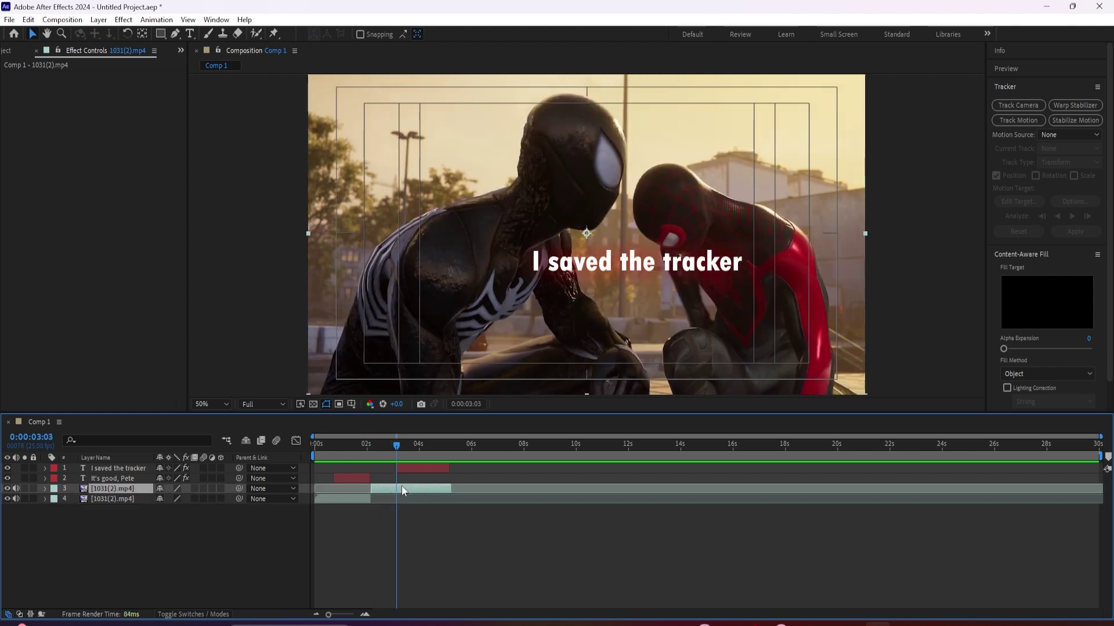
{"action": "key", "text": "ctrl+shift+d"}
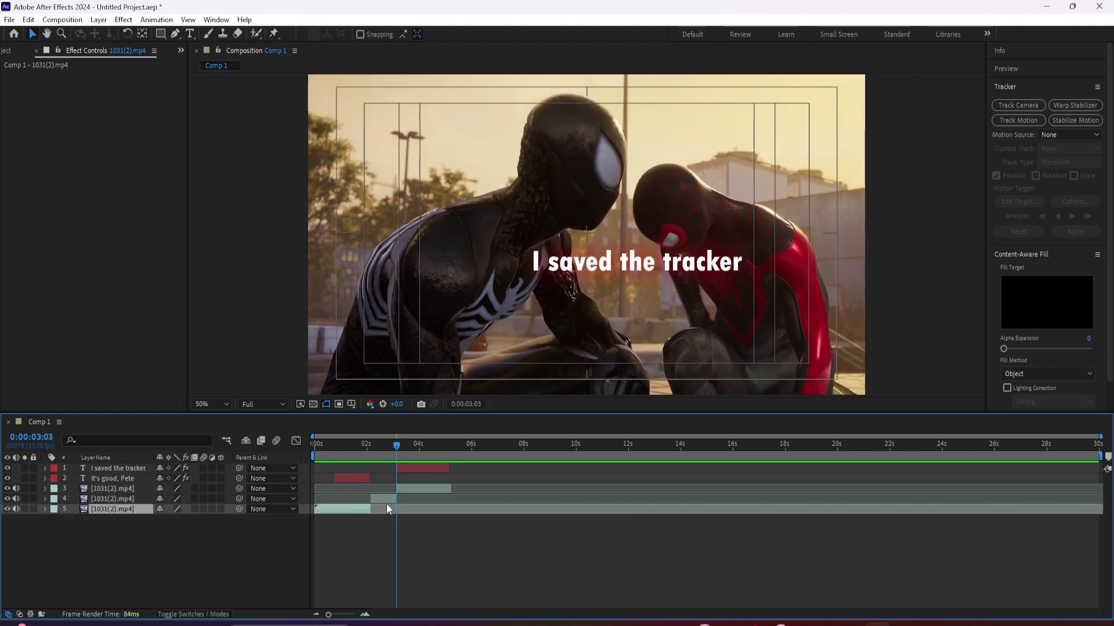
{"action": "left_click", "coordinate": [389, 498]}
{"action": "key", "text": "Delete"}
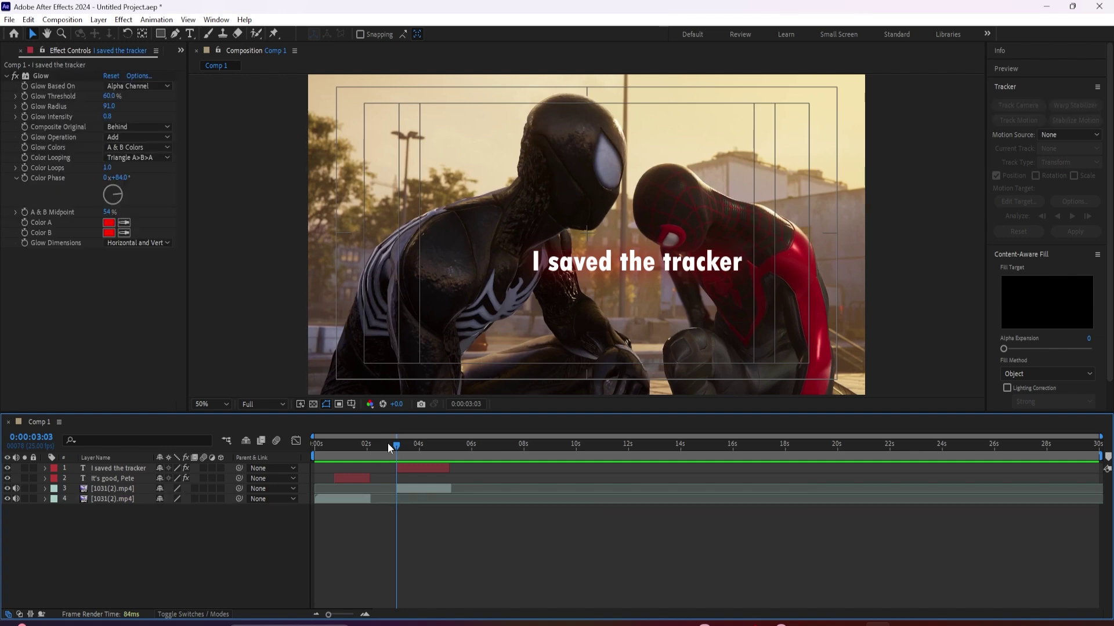
Preview the cut from 0:00:00:23 to check both captions across it
{"action": "left_click_drag", "start_coordinate": [391, 447], "coordinate": [346, 506]}
{"action": "key", "text": "space"}
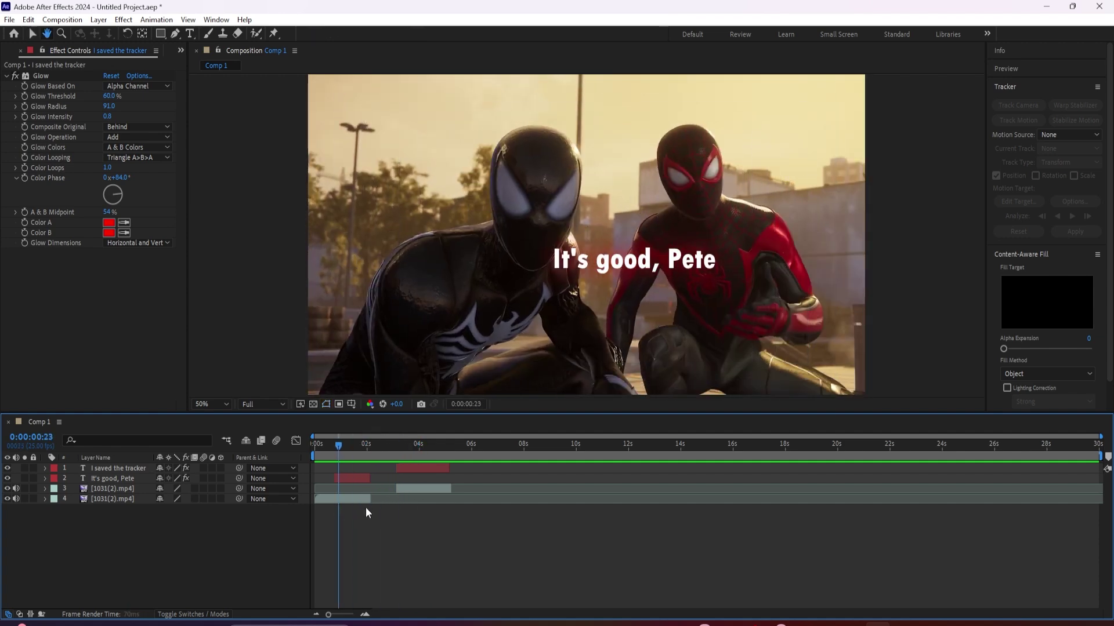
{"action": "mouse_move", "coordinate": [354, 448]}
{"action": "left_mouse_down"}
{"action": "mouse_move", "coordinate": [363, 451]}
{"action": "mouse_move", "coordinate": [351, 455]}
{"action": "left_mouse_up"}
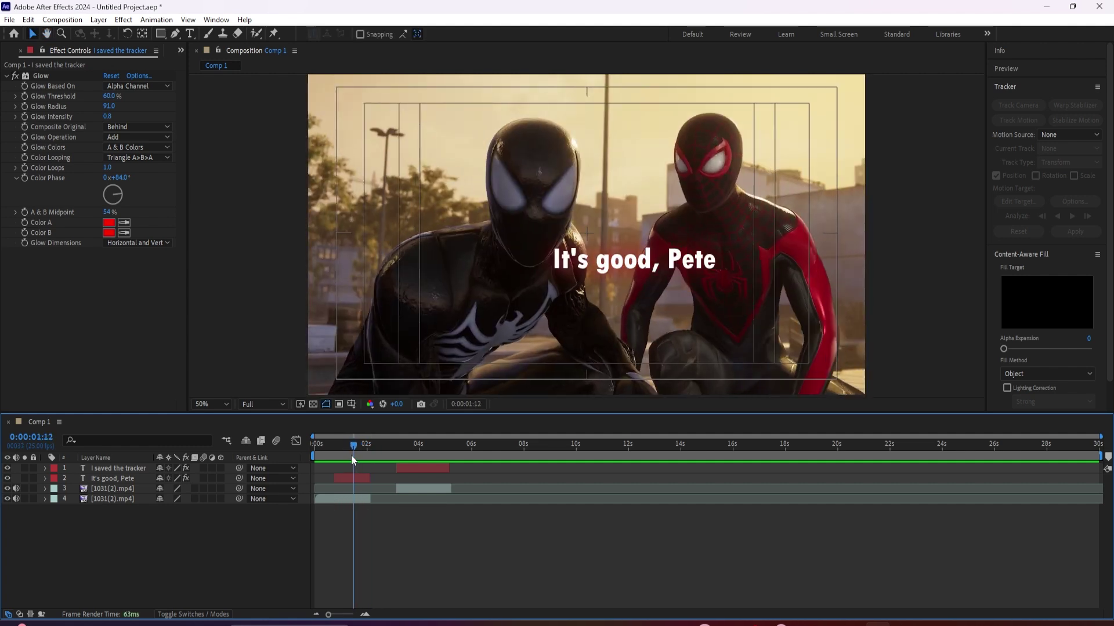
Pre-compose the opening 1031(2).mp4 piece into 1031(2).mp4 Comp 1
{"action": "left_click", "coordinate": [342, 499]}
{"action": "left_click", "coordinate": [347, 478]}
{"action": "left_click", "coordinate": [346, 496]}
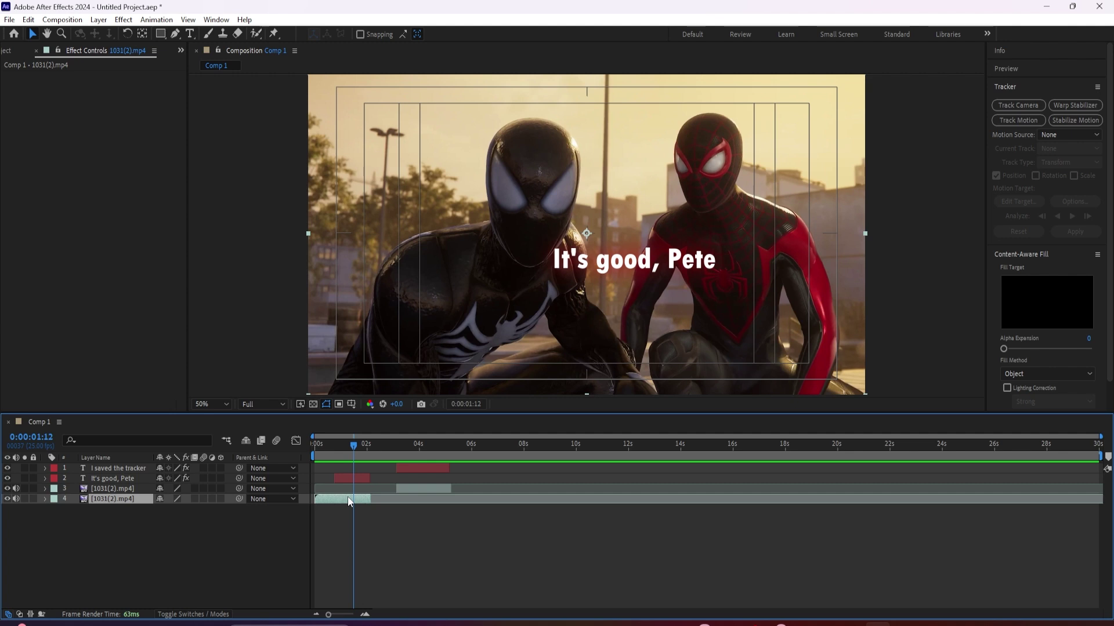
{"action": "right_click", "coordinate": [347, 497]}
{"action": "left_click", "coordinate": [378, 415]}
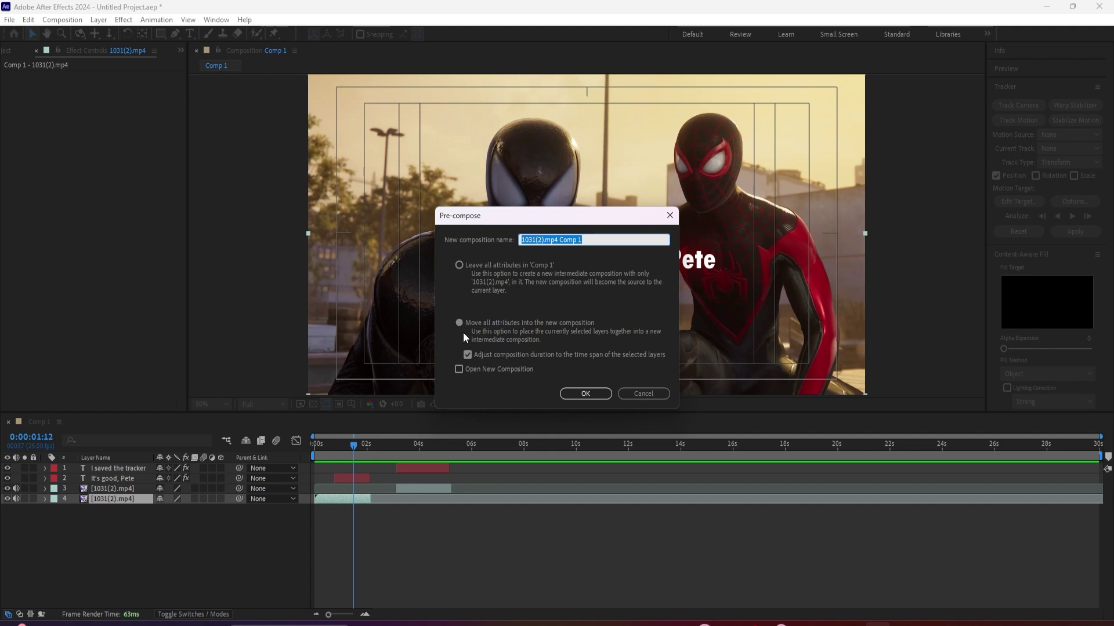
{"action": "left_click", "coordinate": [580, 394]}
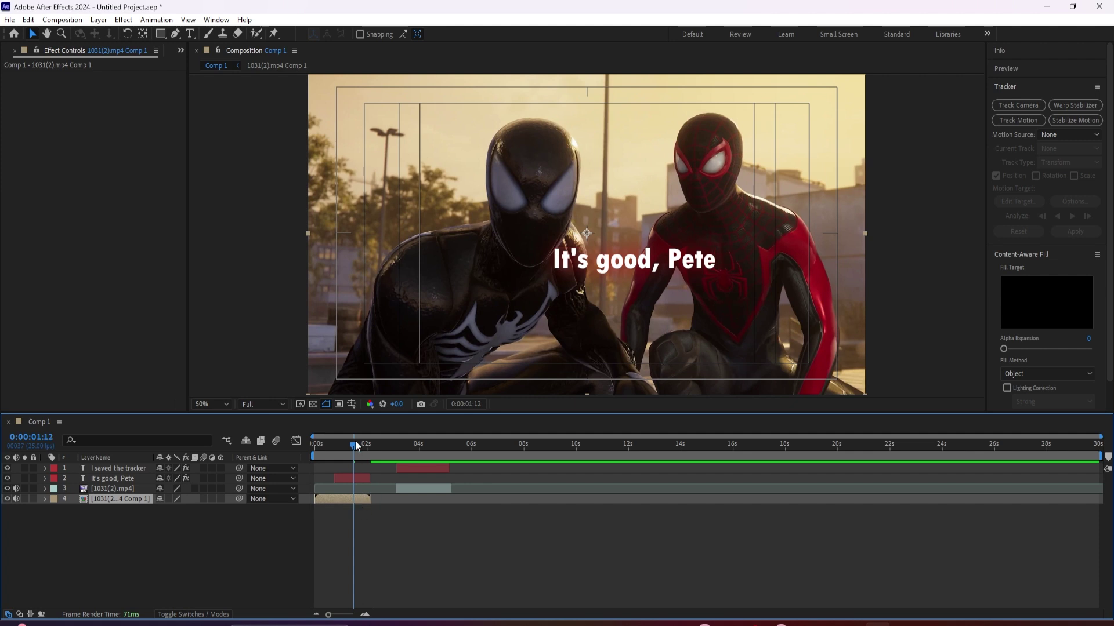
Enlarge Track Point 1 over the right character's head and analyze forward, stopping at 0:00:02:03
{"action": "left_click", "coordinate": [1017, 121]}
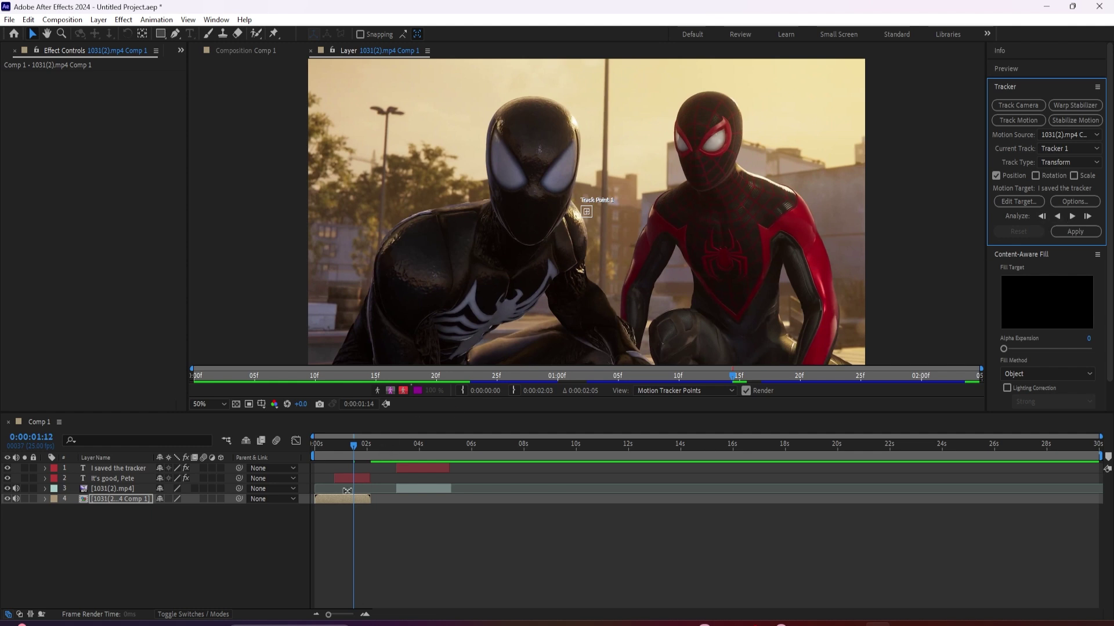
{"action": "left_click_drag", "start_coordinate": [352, 453], "coordinate": [349, 452]}
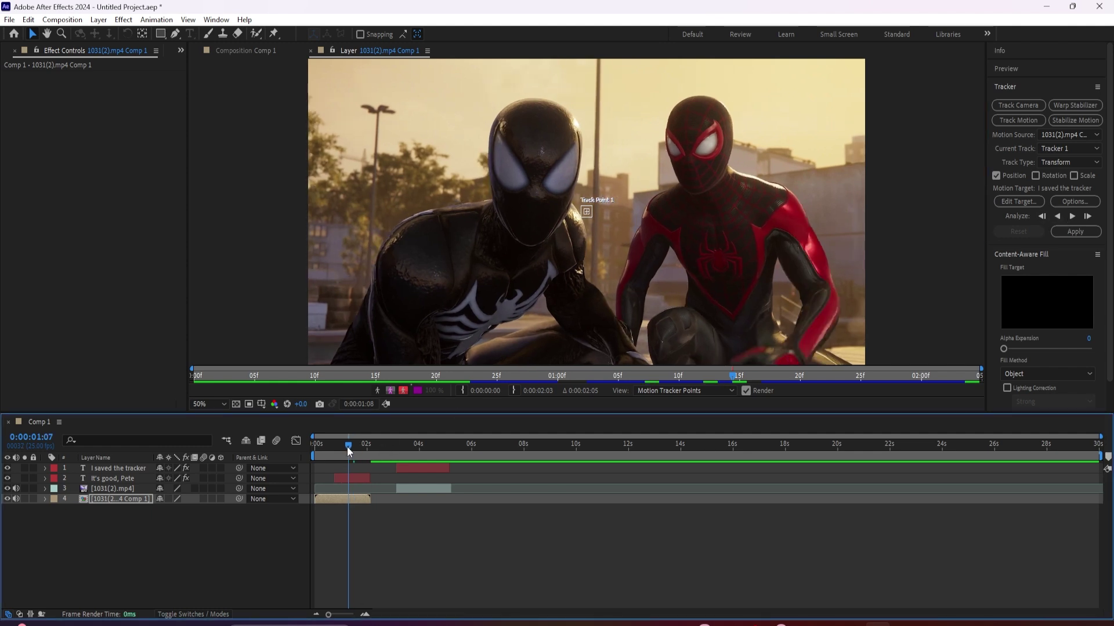
{"action": "left_click", "coordinate": [593, 215]}
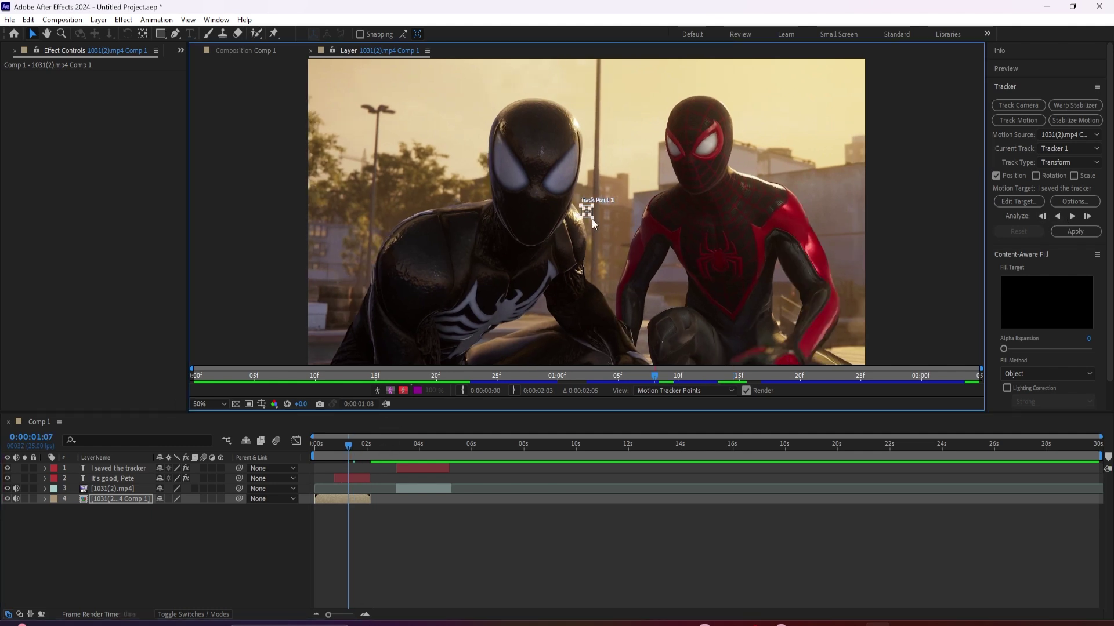
{"action": "left_click_drag", "start_coordinate": [596, 221], "coordinate": [693, 167]}
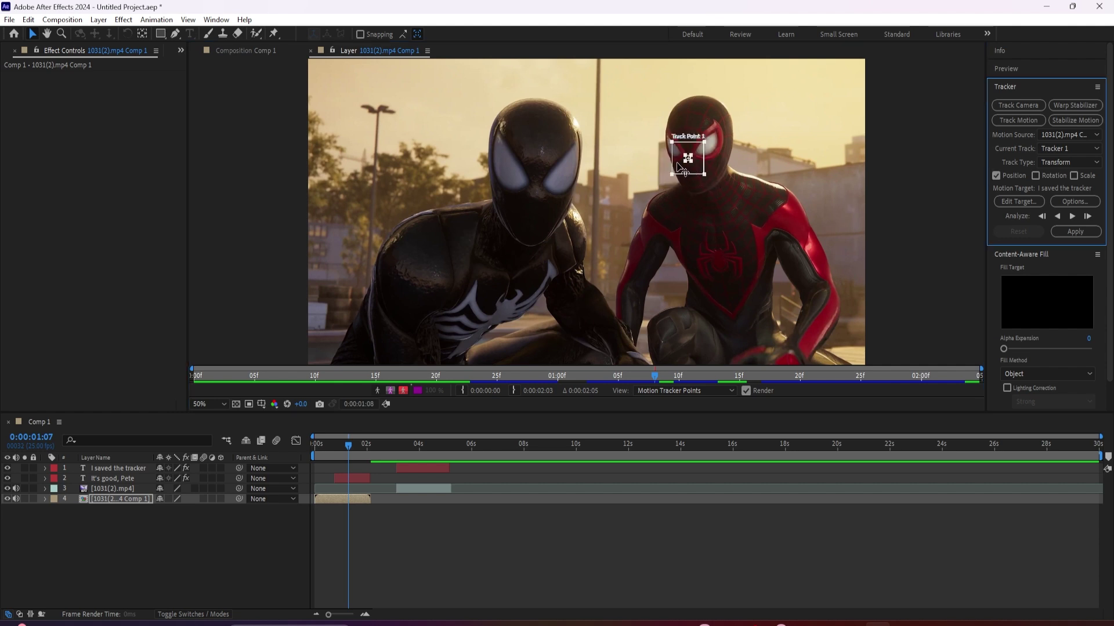
{"action": "left_click", "coordinate": [1073, 216]}
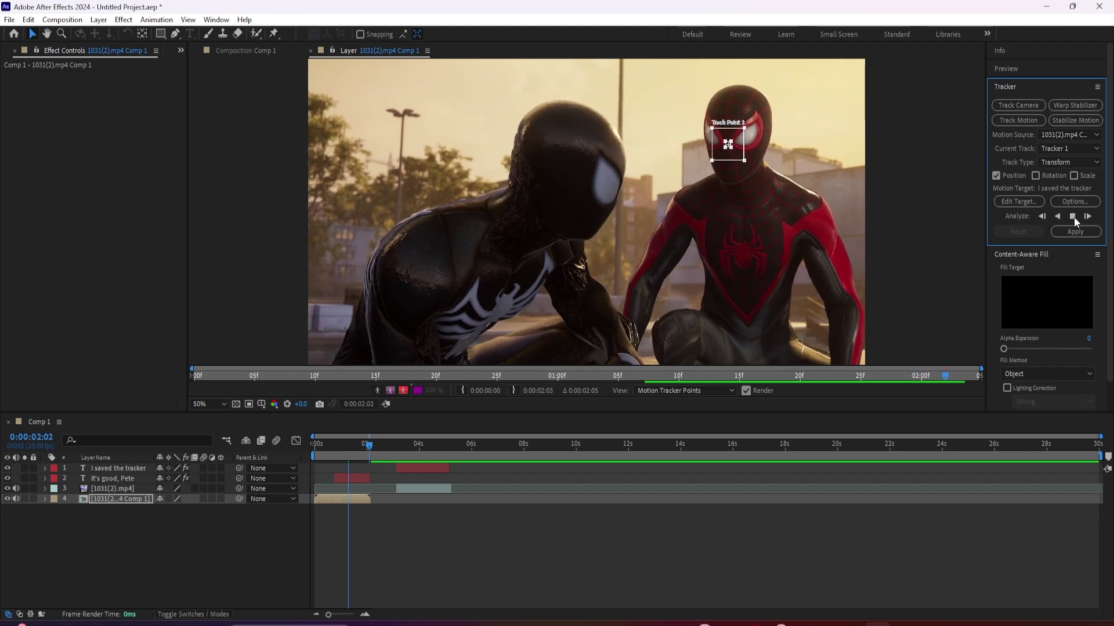
{"action": "left_click", "coordinate": [1072, 216]}
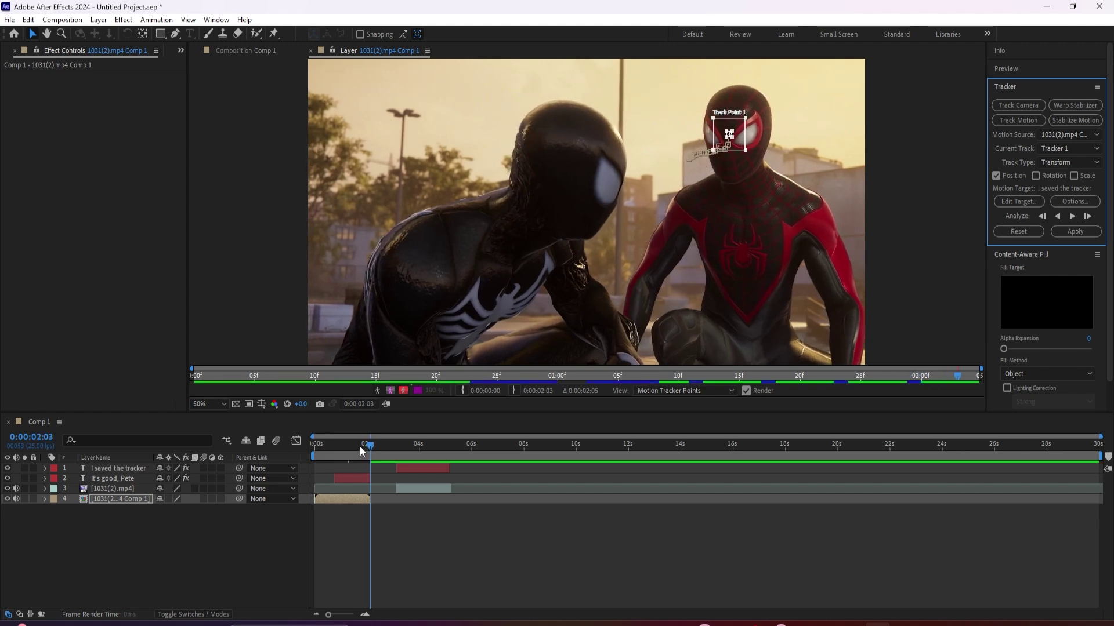
{"action": "left_click_drag", "start_coordinate": [369, 445], "coordinate": [353, 465]}
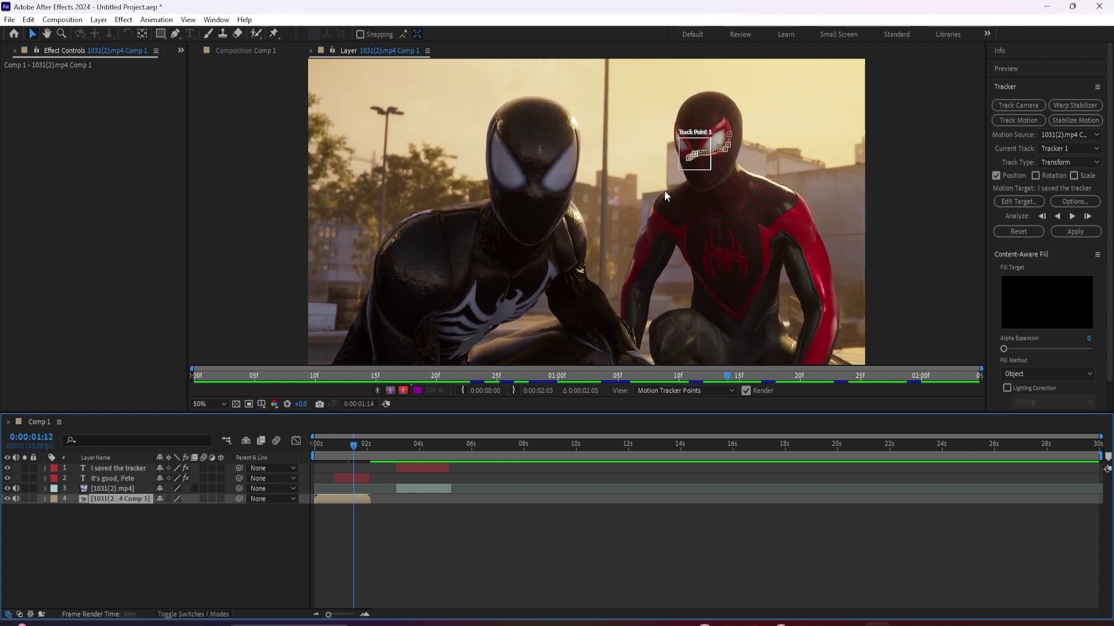
{"action": "left_click", "coordinate": [367, 479]}
{"action": "left_click", "coordinate": [364, 502]}
{"action": "left_click", "coordinate": [335, 445]}
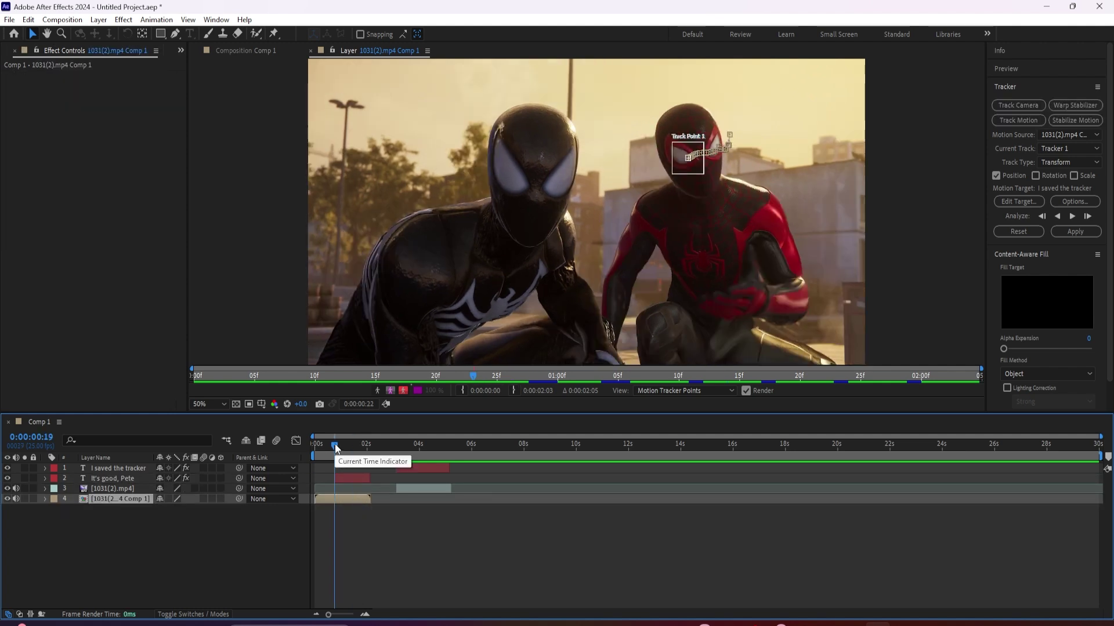
{"action": "key", "text": "space"}
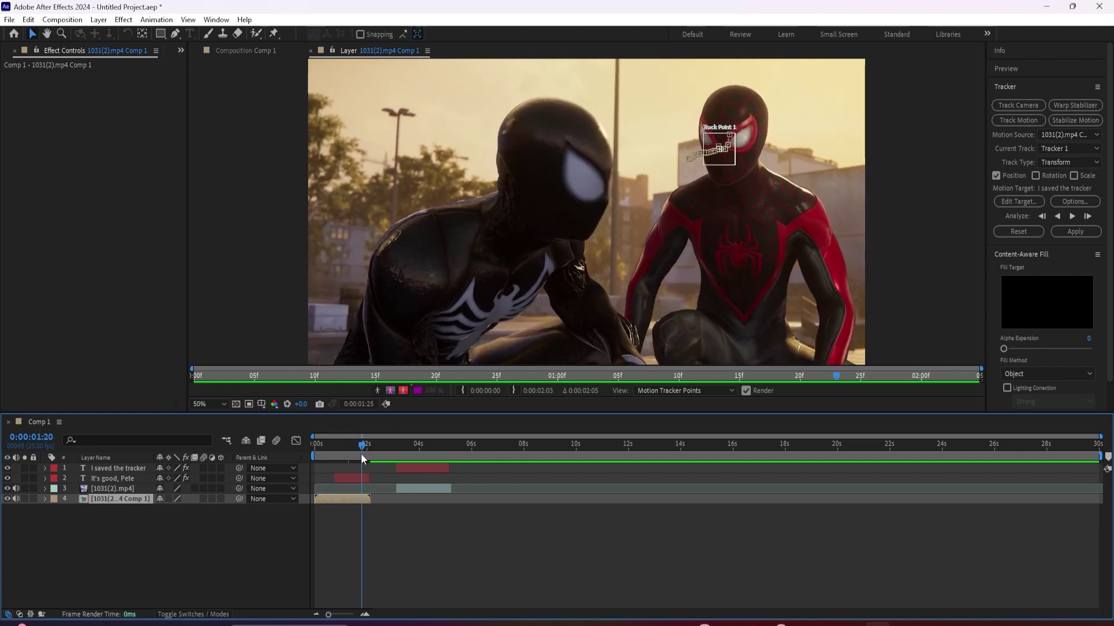
{"action": "left_click_drag", "start_coordinate": [363, 459], "coordinate": [359, 454]}
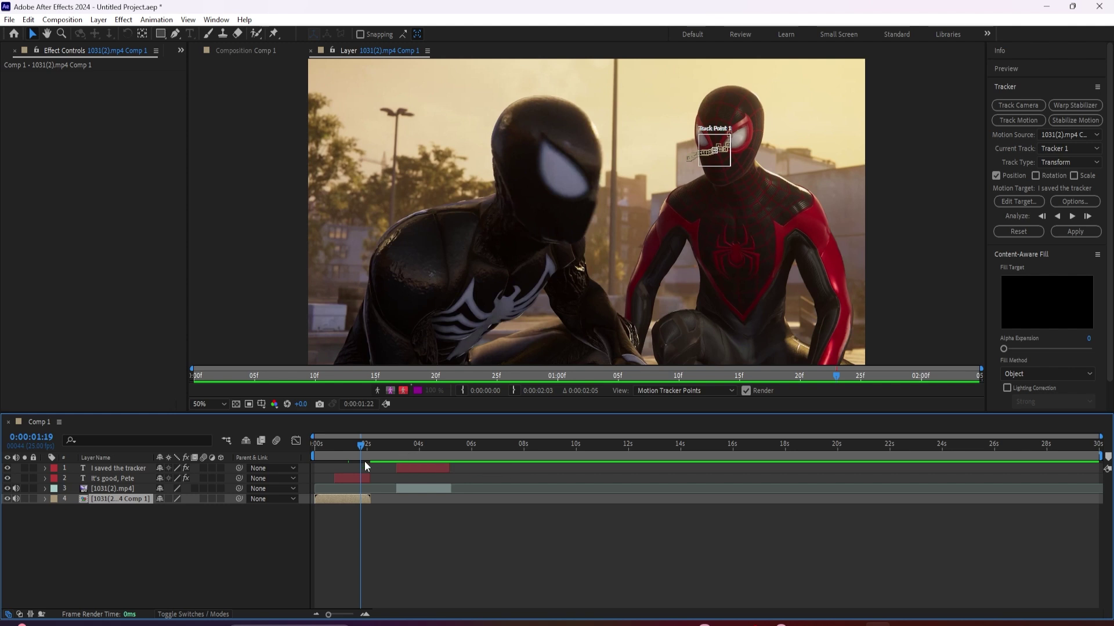
{"action": "left_click_drag", "start_coordinate": [368, 453], "coordinate": [409, 451]}
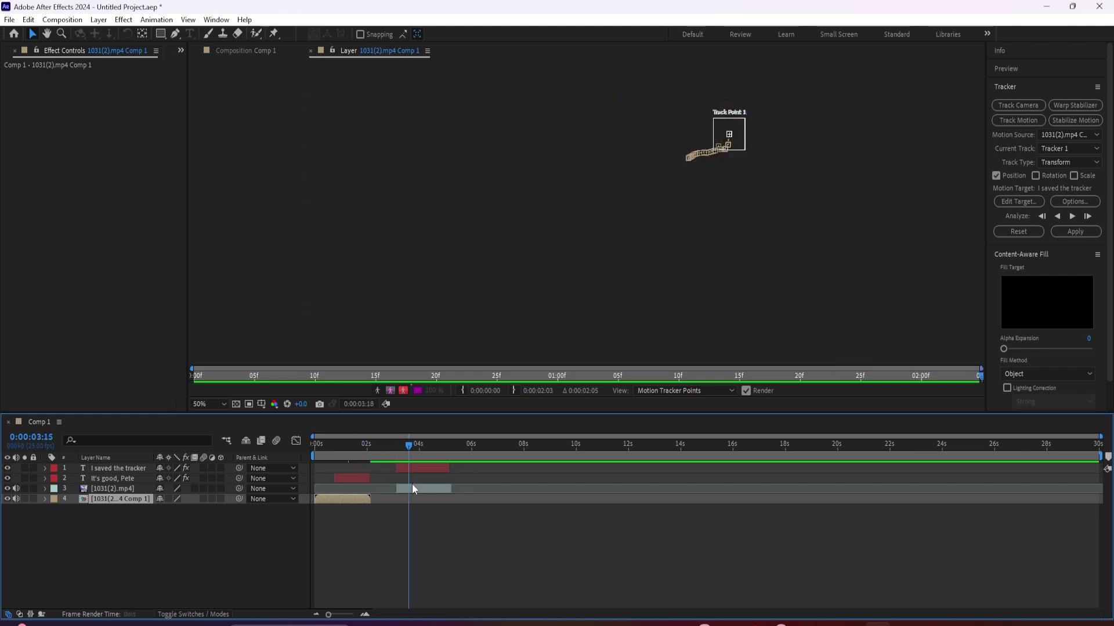
Pre-compose the later footage piece into 1031(2).mp4 Comp 2
{"action": "right_click", "coordinate": [412, 485]}
{"action": "left_click", "coordinate": [453, 405]}
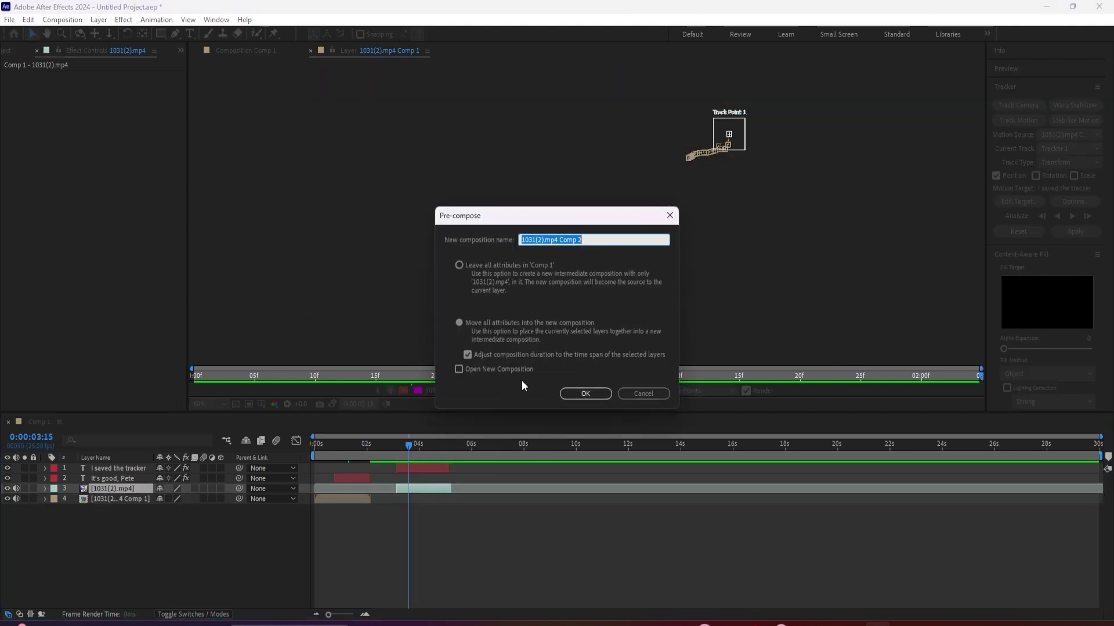
{"action": "left_click", "coordinate": [585, 393]}
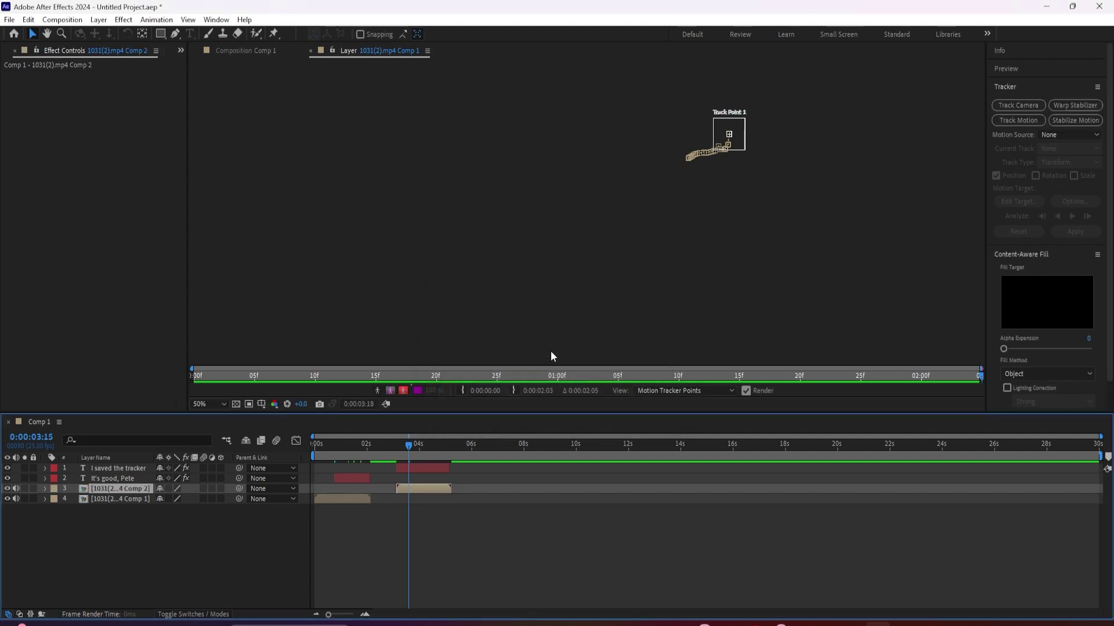
Place Track Point 1 on the red-masked character's face and analyze forward to 0:00:05:04
{"action": "left_click", "coordinate": [1025, 124]}
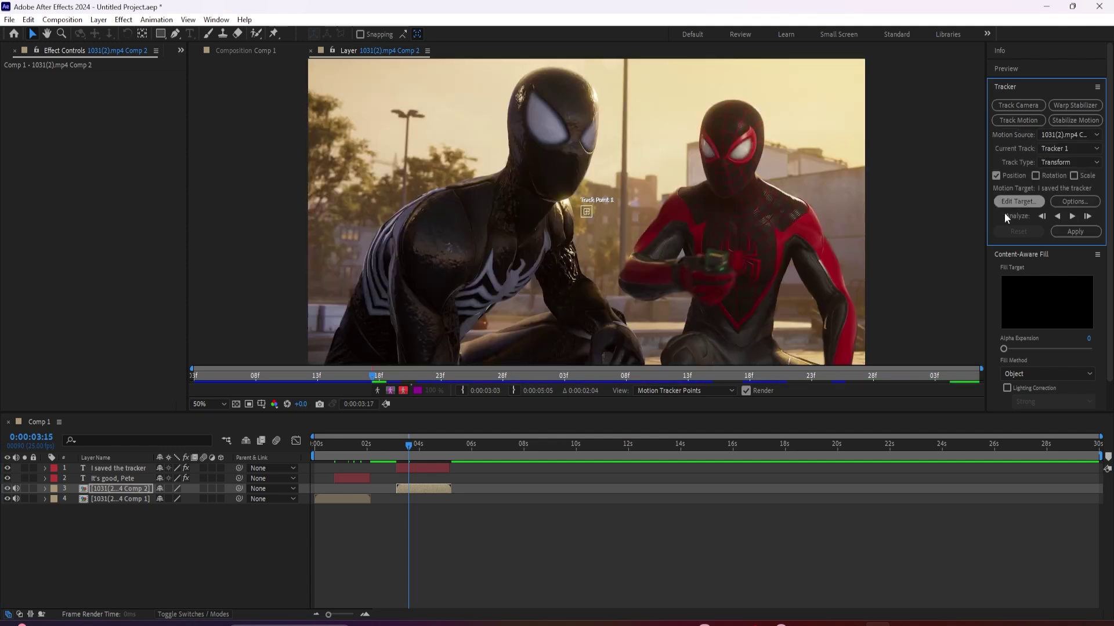
{"action": "left_click", "coordinate": [593, 214]}
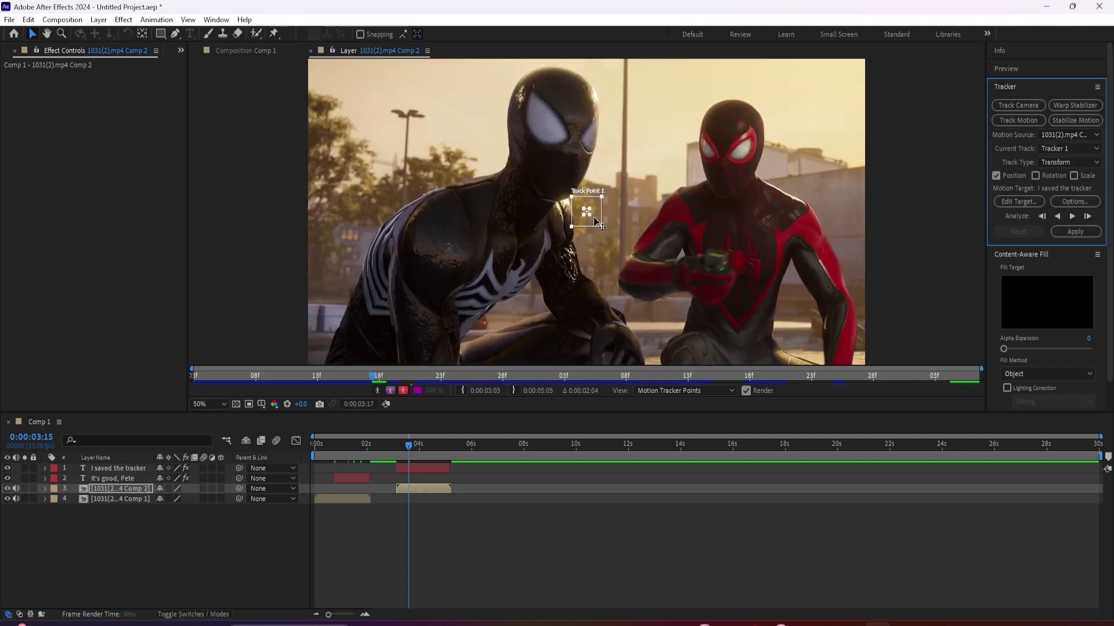
{"action": "left_click_drag", "start_coordinate": [595, 222], "coordinate": [737, 172]}
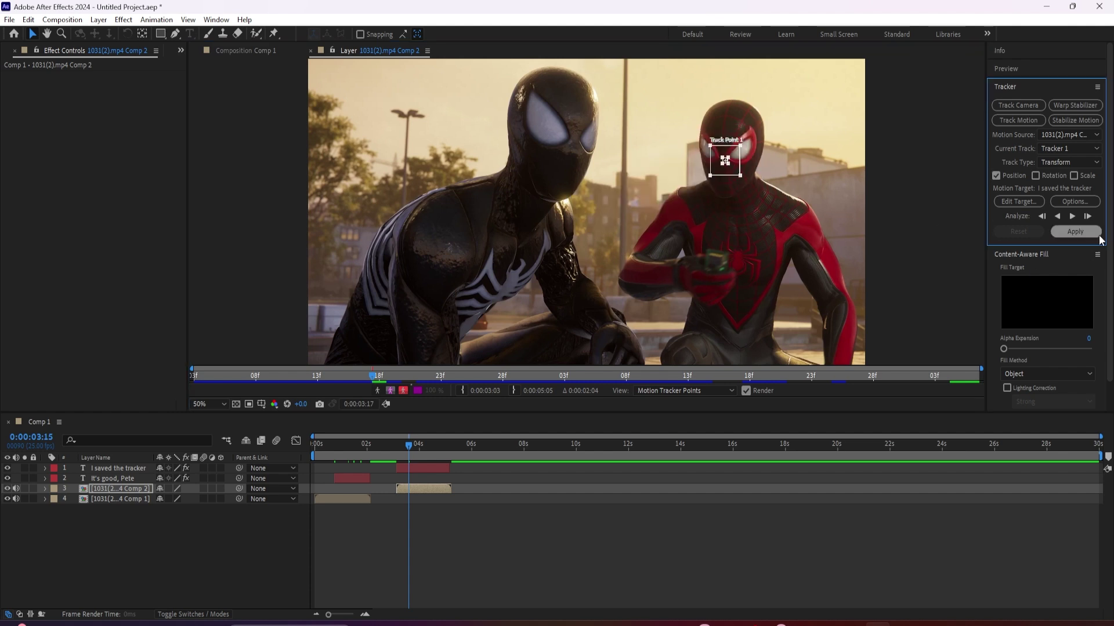
{"action": "left_click", "coordinate": [1072, 216]}
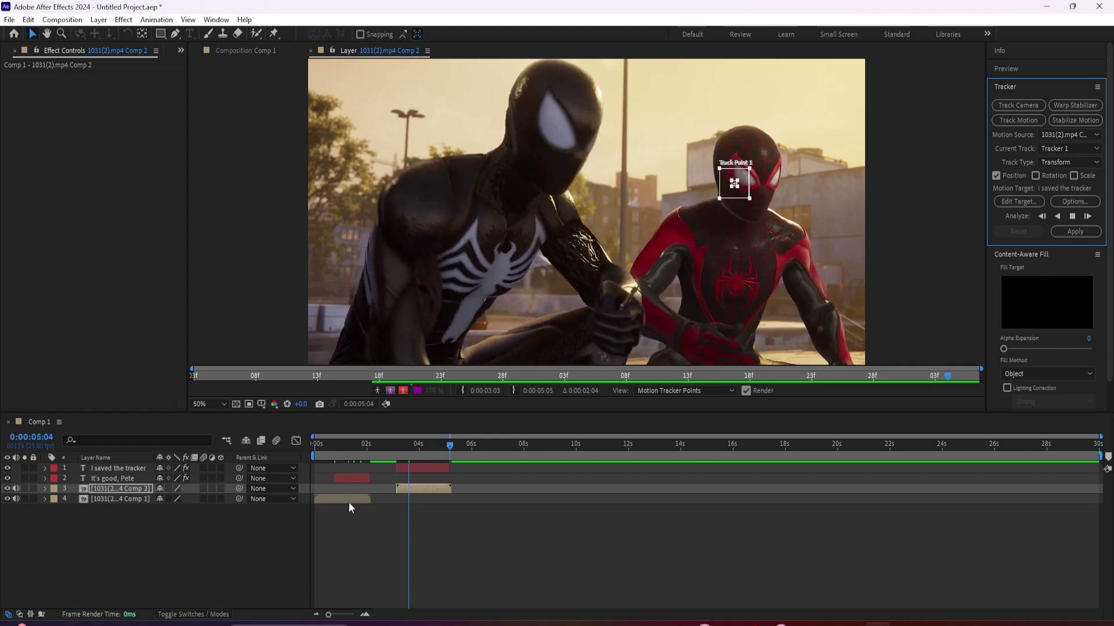
Open the tracked 1031(2).mp4 Comp 1 layer in its Layer view and reveal its track keyframes
{"action": "left_click", "coordinate": [348, 460]}
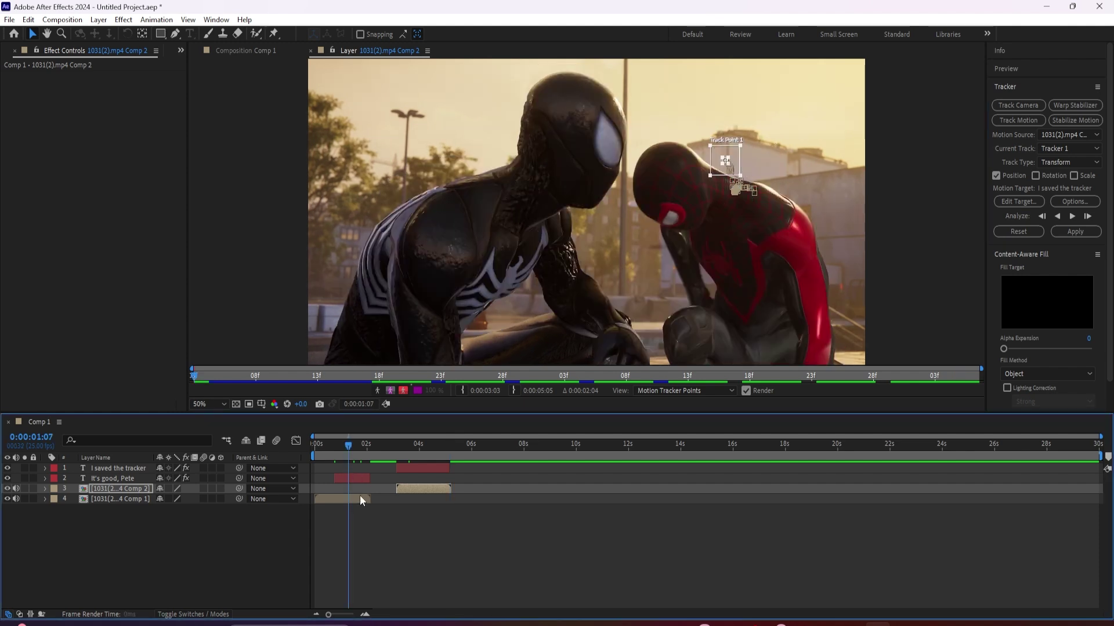
{"action": "right_click", "coordinate": [360, 496]}
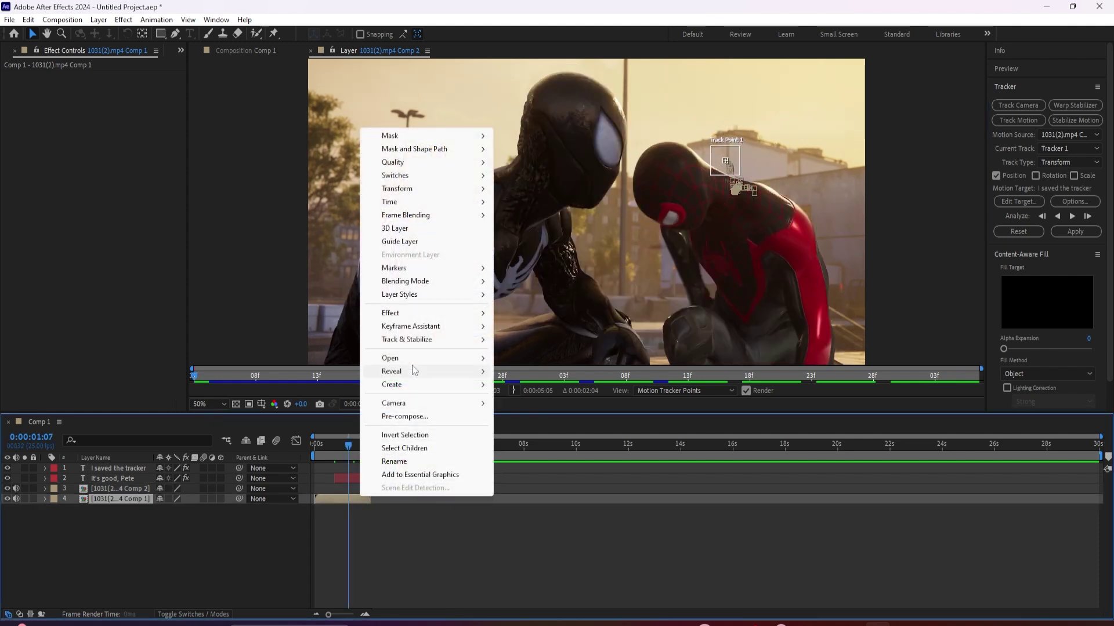
{"action": "mouse_move", "coordinate": [419, 360]}
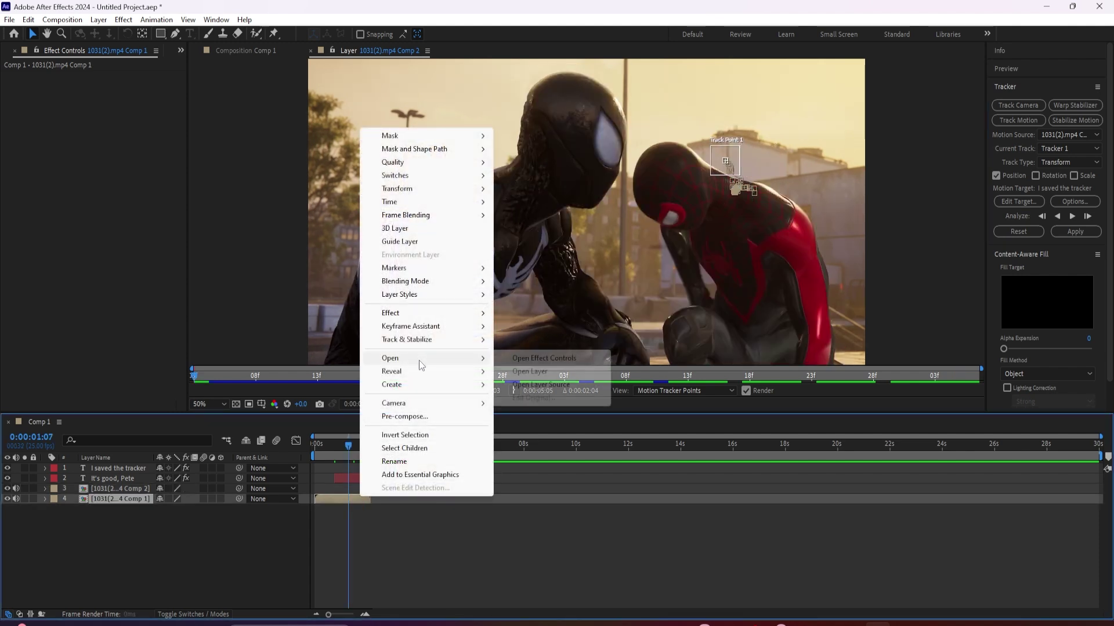
{"action": "left_click", "coordinate": [529, 372]}
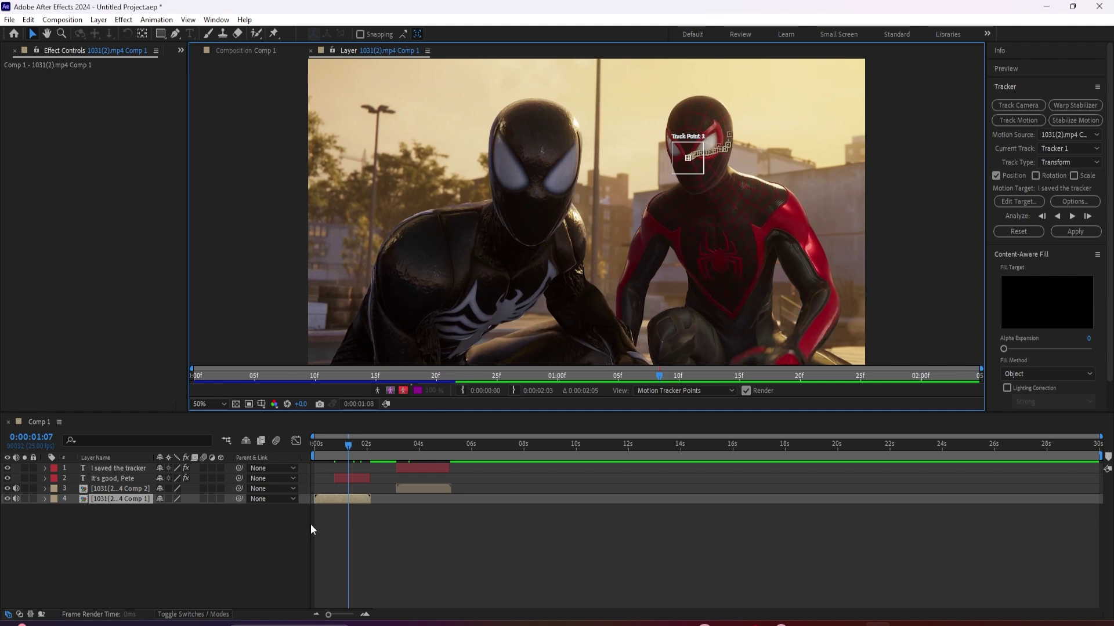
{"action": "key", "text": "u"}
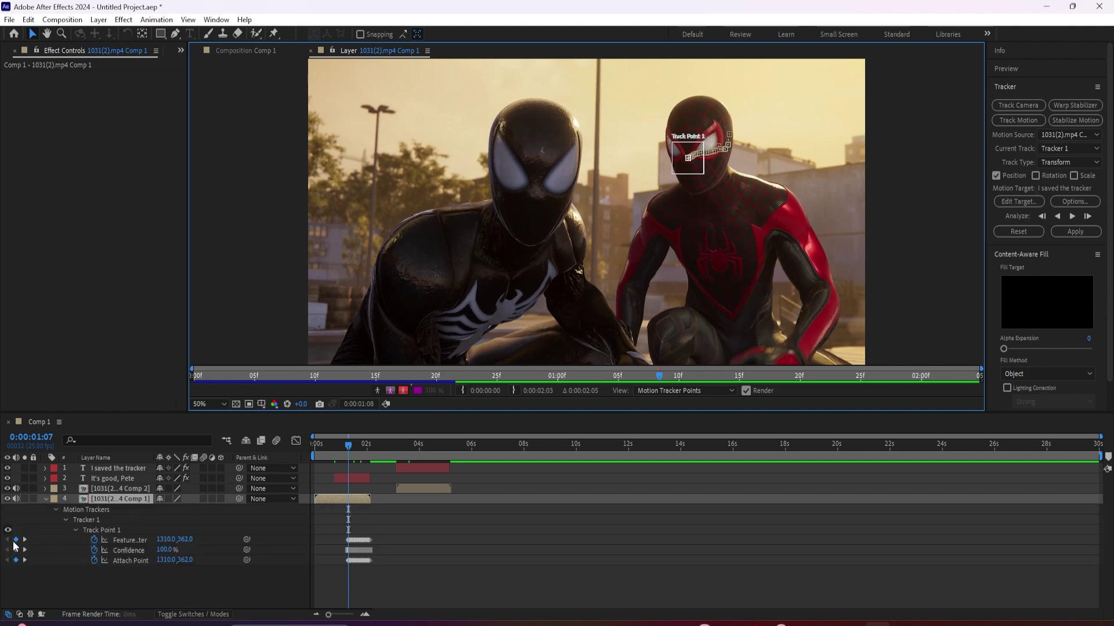
Set 'It's good, Pete' as the motion target and apply the track in X and Y
{"action": "left_click", "coordinate": [1019, 201]}
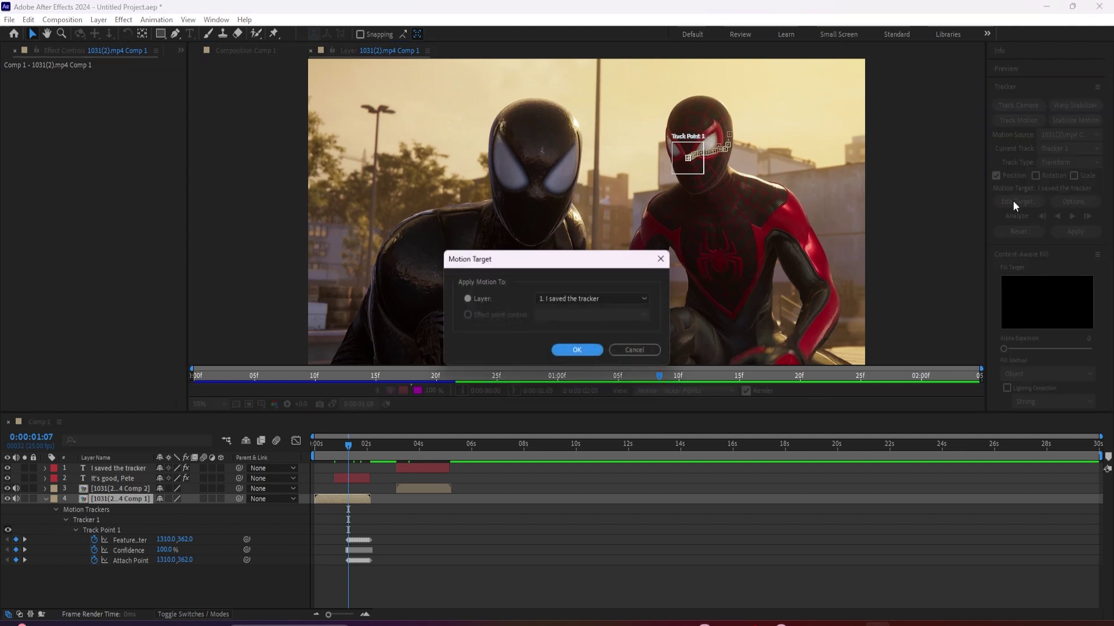
{"action": "left_click", "coordinate": [569, 301]}
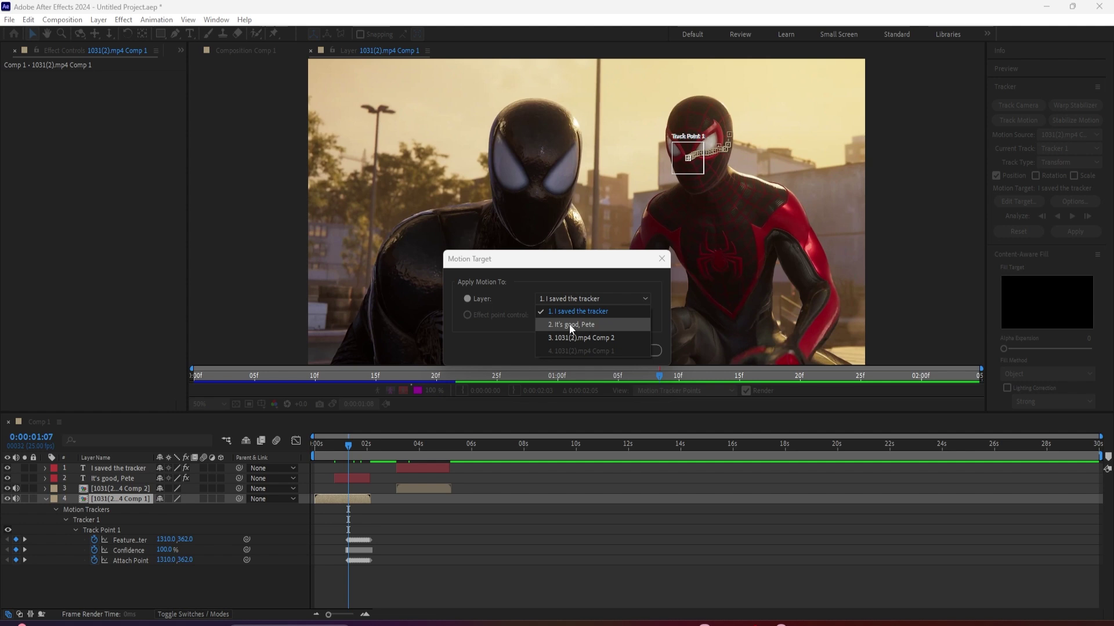
{"action": "left_click", "coordinate": [569, 325]}
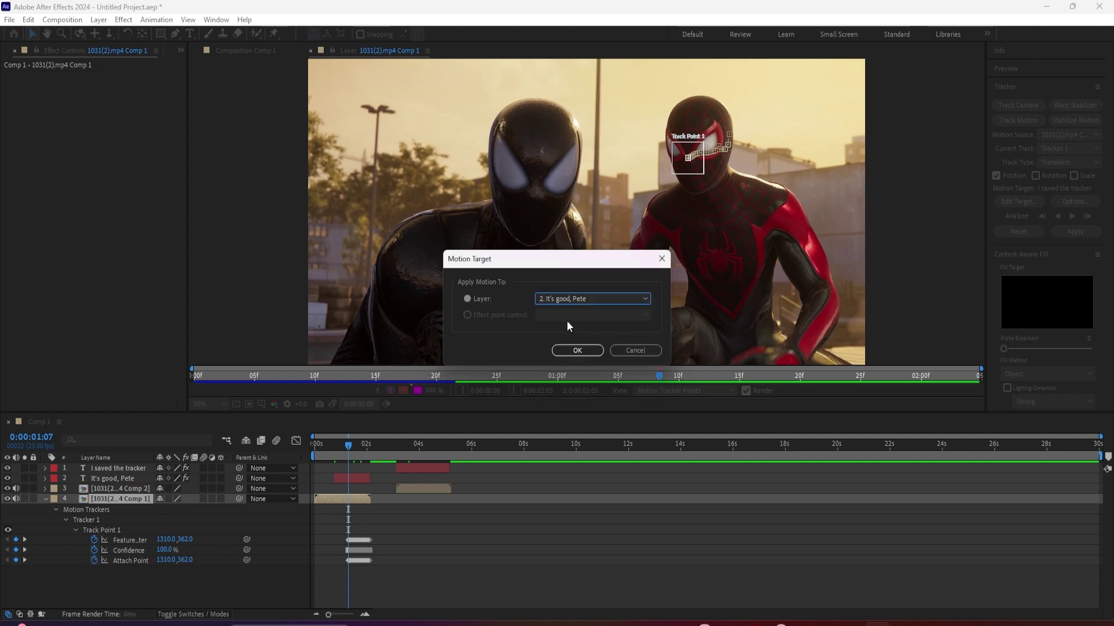
{"action": "left_click", "coordinate": [582, 355]}
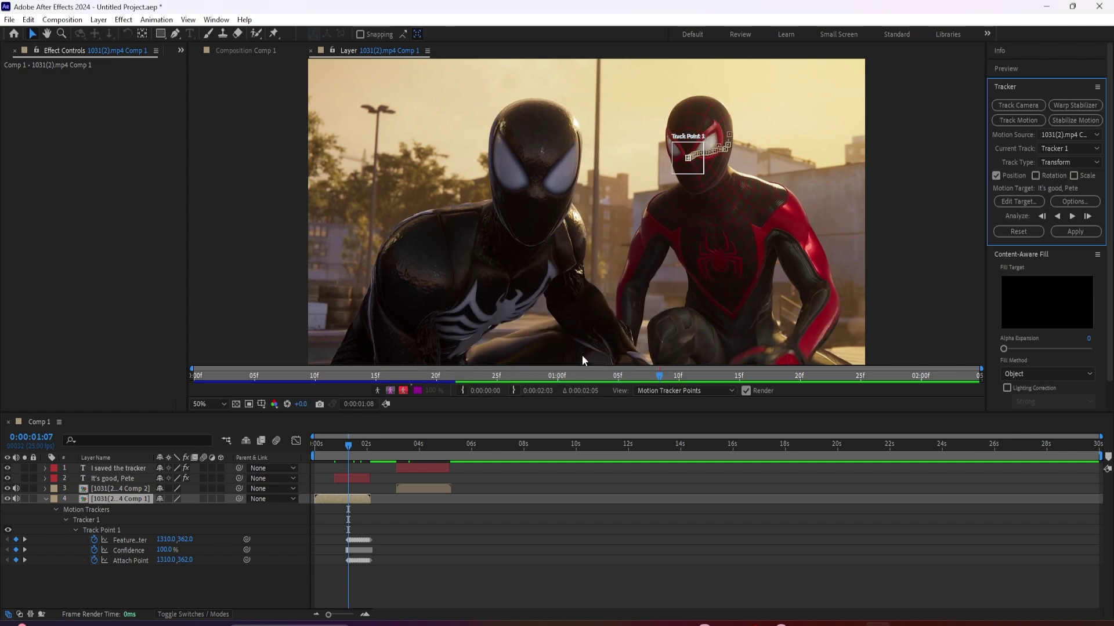
{"action": "left_click", "coordinate": [1074, 232]}
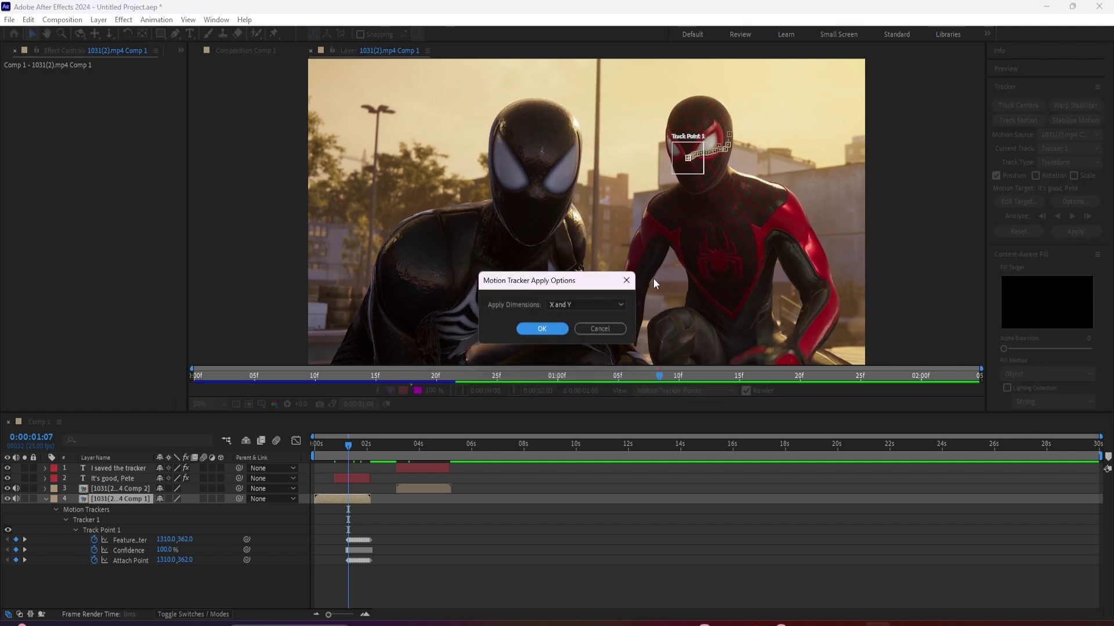
{"action": "left_click", "coordinate": [555, 307]}
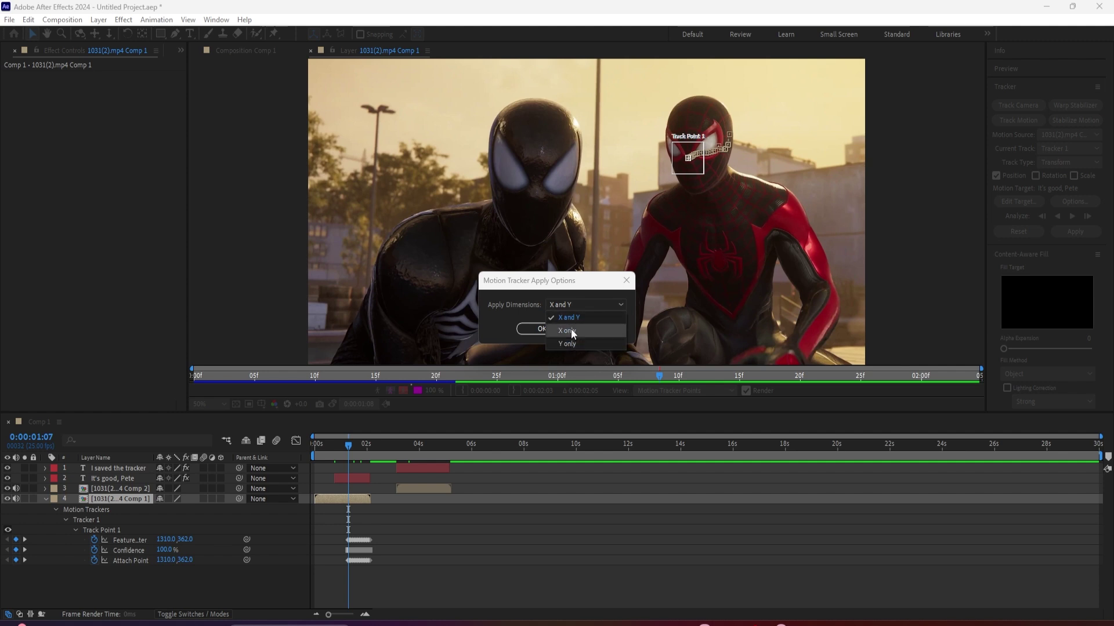
{"action": "left_click", "coordinate": [570, 320]}
{"action": "left_click", "coordinate": [552, 331]}
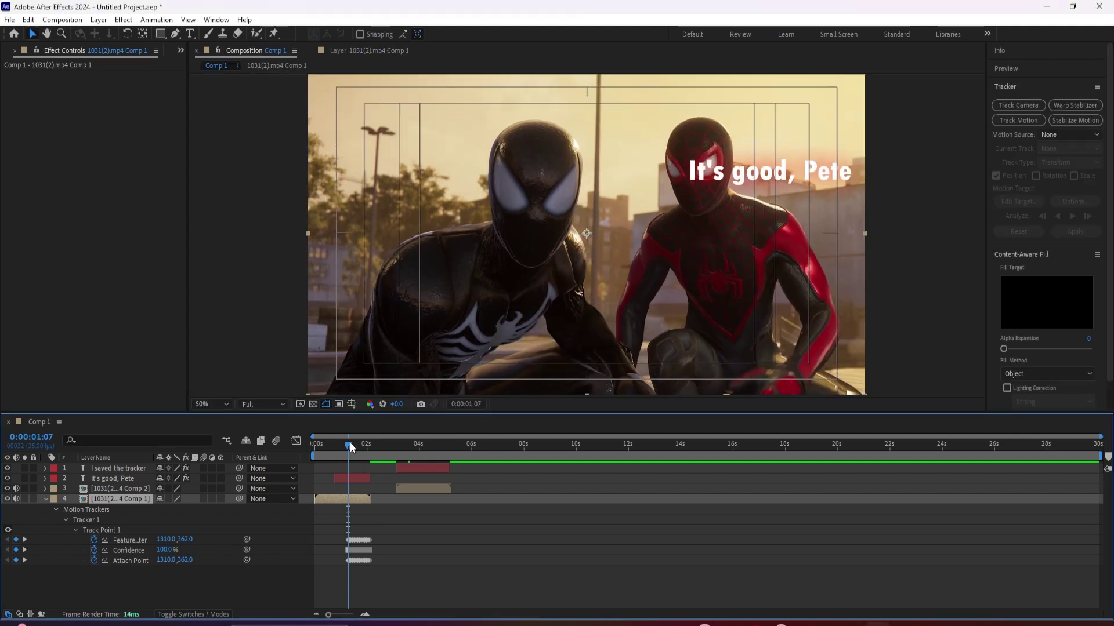
Pre-compose the 'It's good, Pete' caption into It's good, Pete Comp 1
{"action": "left_click_drag", "start_coordinate": [350, 440], "coordinate": [406, 458]}
{"action": "left_click", "coordinate": [416, 486]}
{"action": "right_click", "coordinate": [415, 486]}
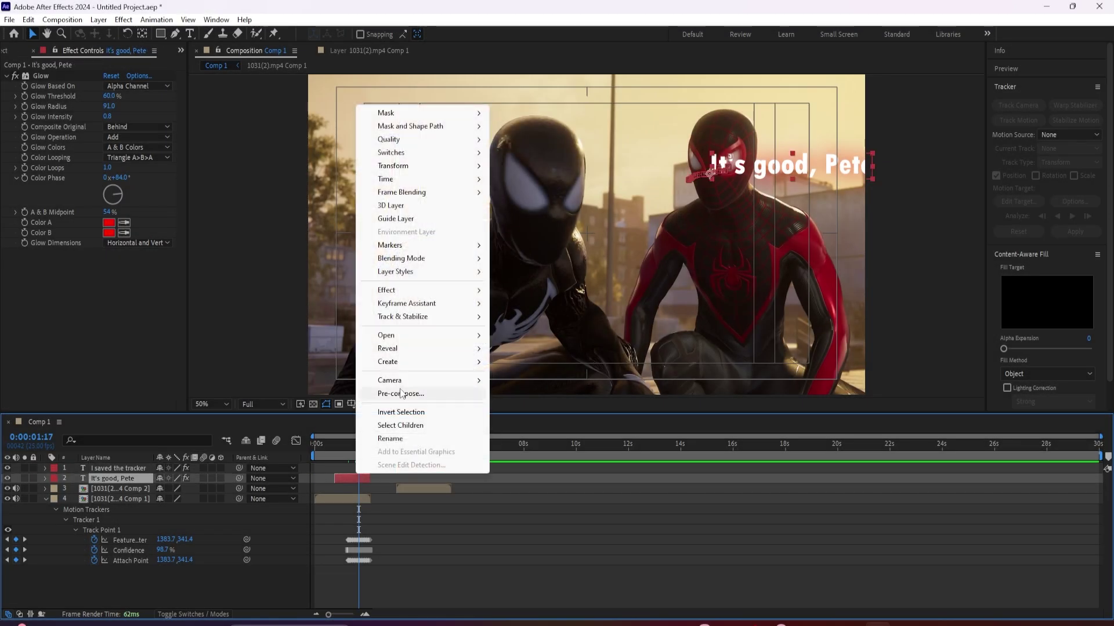
{"action": "left_click", "coordinate": [400, 394]}
{"action": "left_click", "coordinate": [574, 392]}
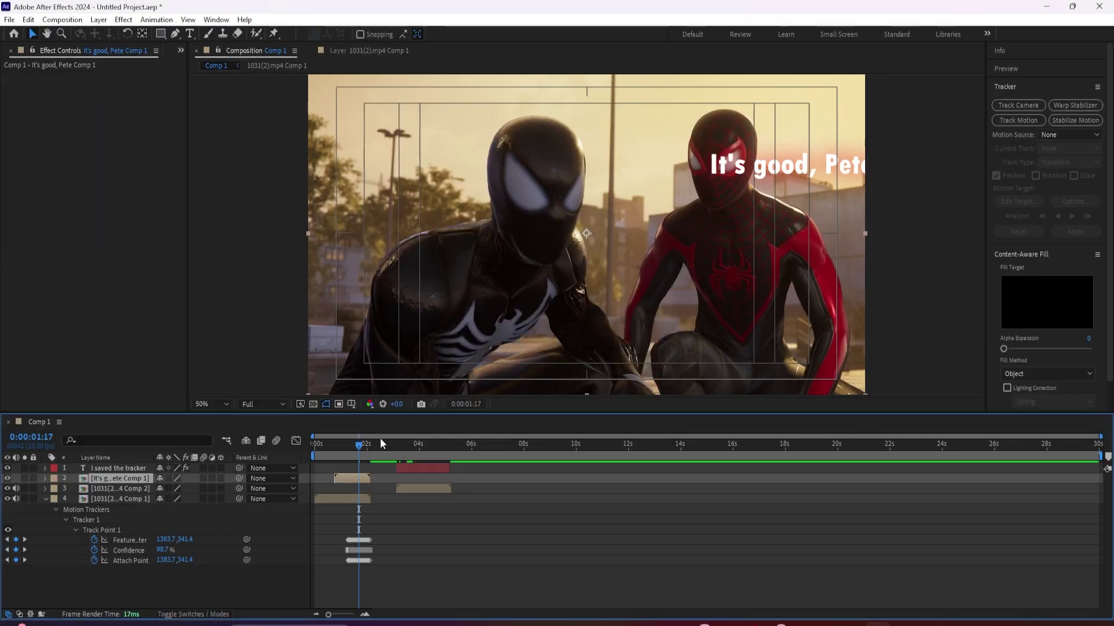
Preview the tracked caption from 0:00:00:12 and select the It's good, Pete Comp 1 layer
{"action": "left_click", "coordinate": [326, 439]}
{"action": "key", "text": "space"}
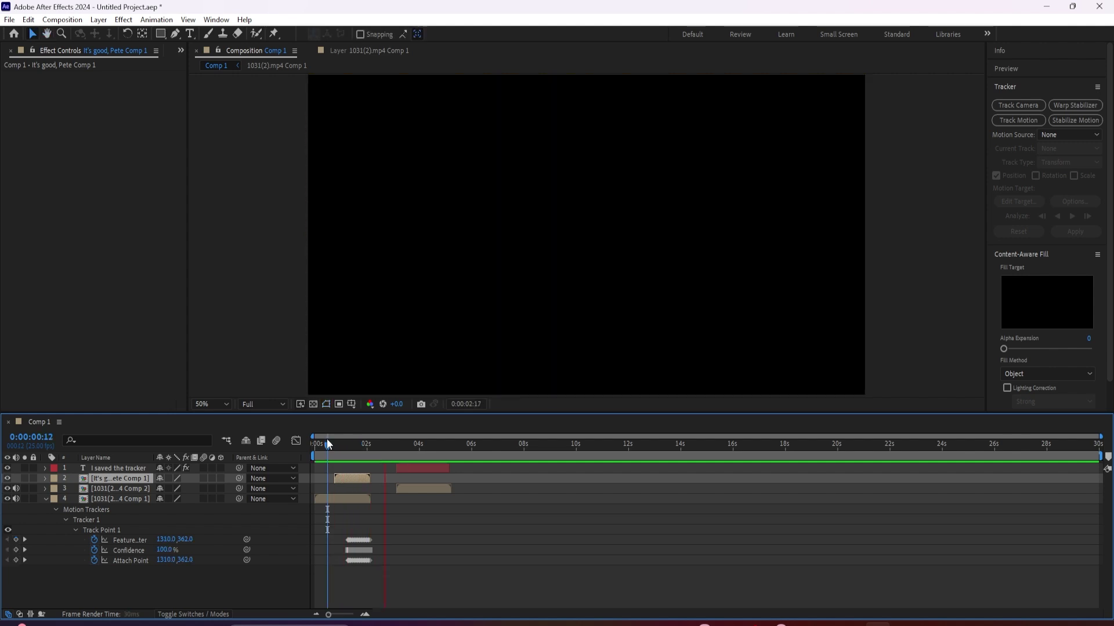
{"action": "key", "text": "space"}
{"action": "left_click_drag", "start_coordinate": [387, 445], "coordinate": [353, 474]}
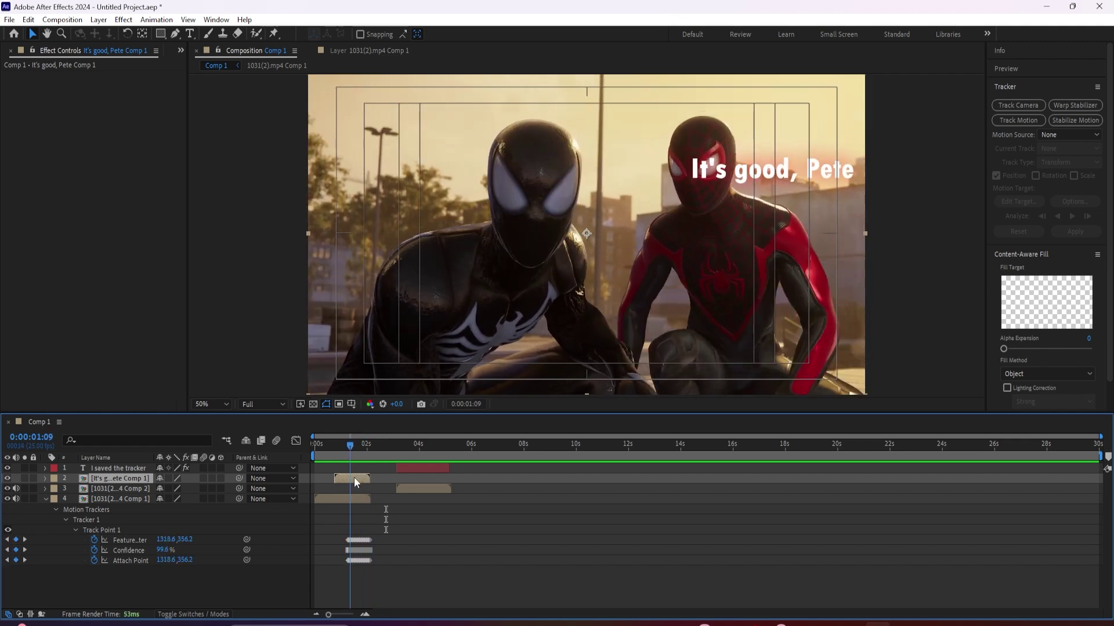
{"action": "left_click", "coordinate": [353, 483]}
{"action": "left_click", "coordinate": [355, 496]}
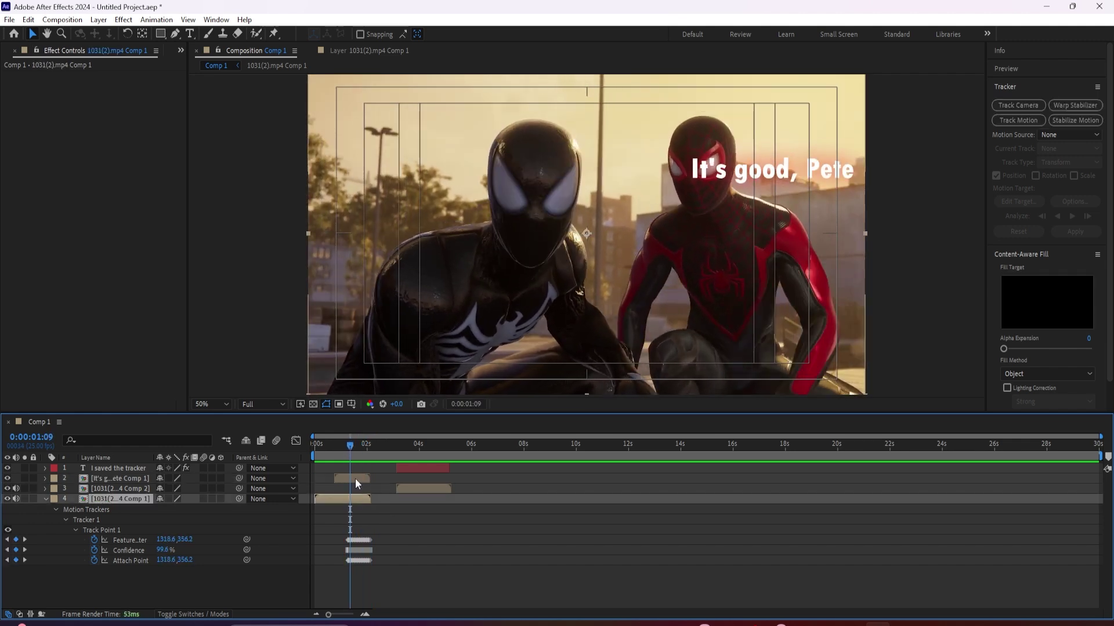
{"action": "left_click", "coordinate": [355, 480]}
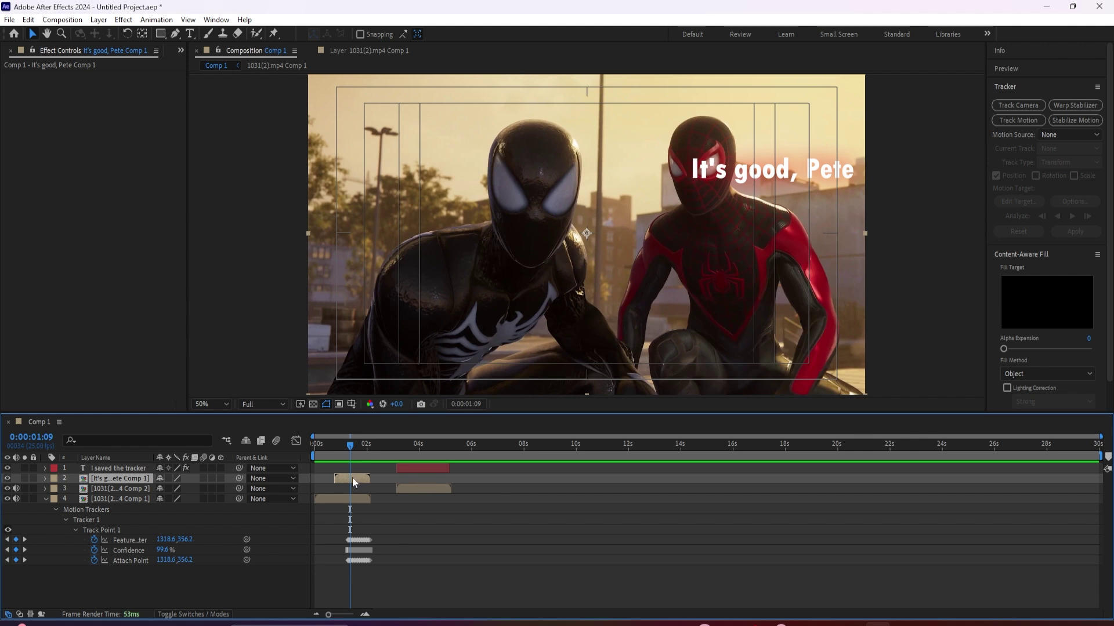
{"action": "left_click", "coordinate": [340, 445]}
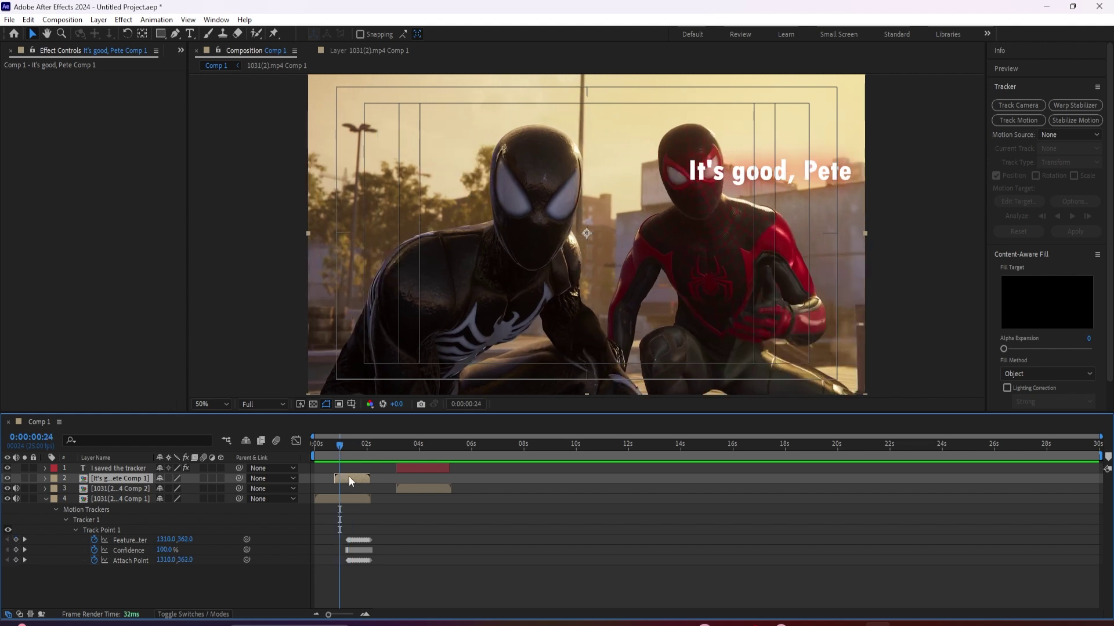
Set It's good, Pete Comp 1 Position to 960.0, 771.0 and preview the lowered caption
{"action": "key", "text": "p"}
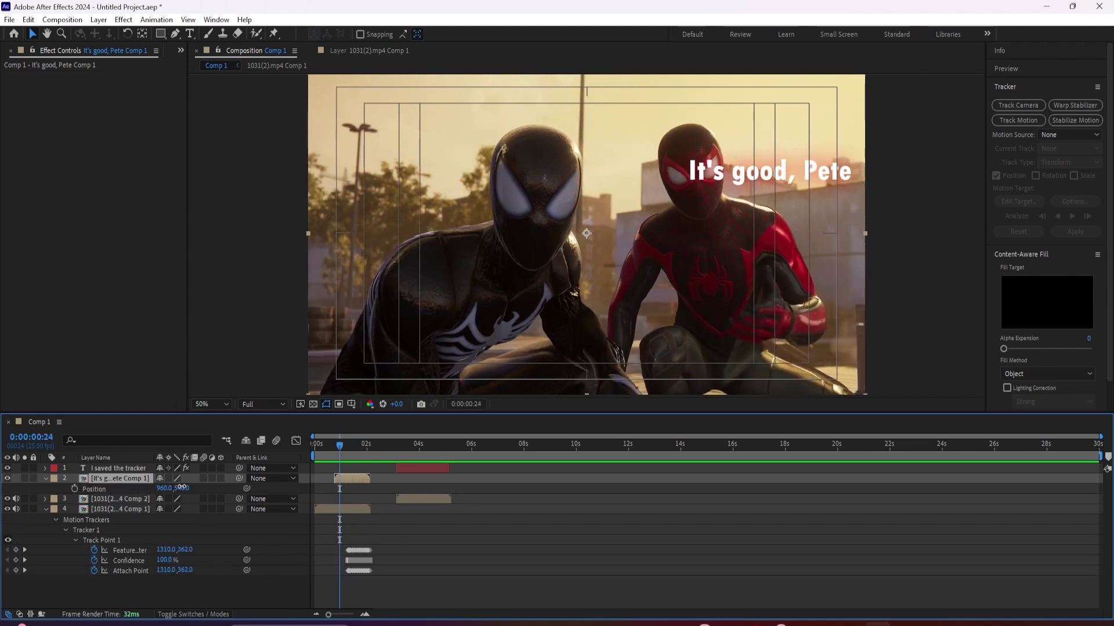
{"action": "left_click_drag", "start_coordinate": [181, 487], "coordinate": [326, 474]}
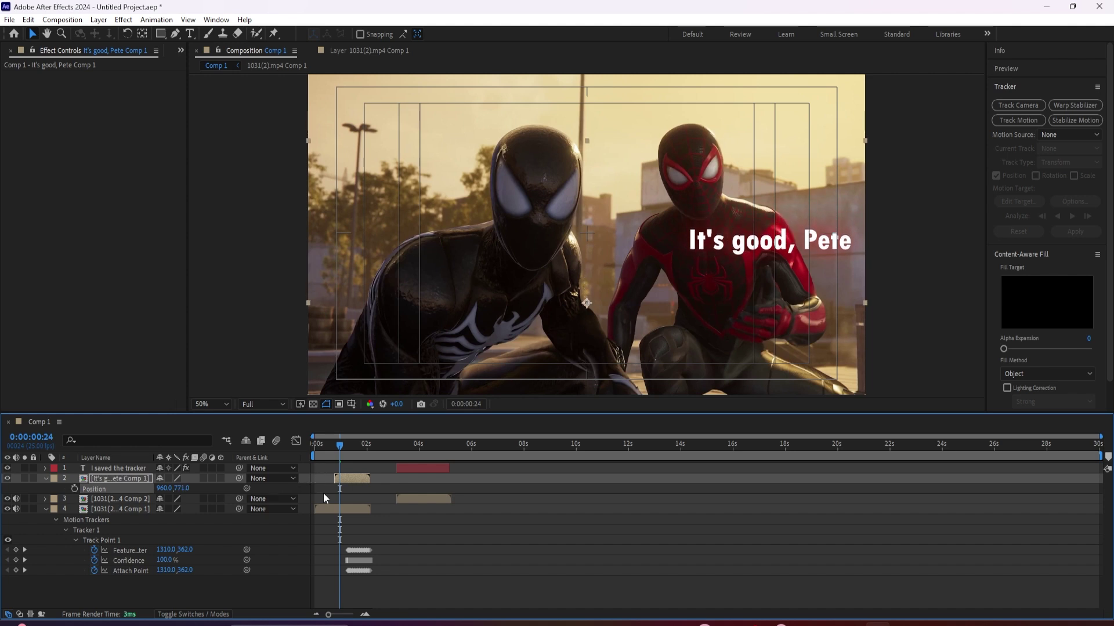
{"action": "left_click_drag", "start_coordinate": [335, 451], "coordinate": [331, 452]}
{"action": "key", "text": "space"}
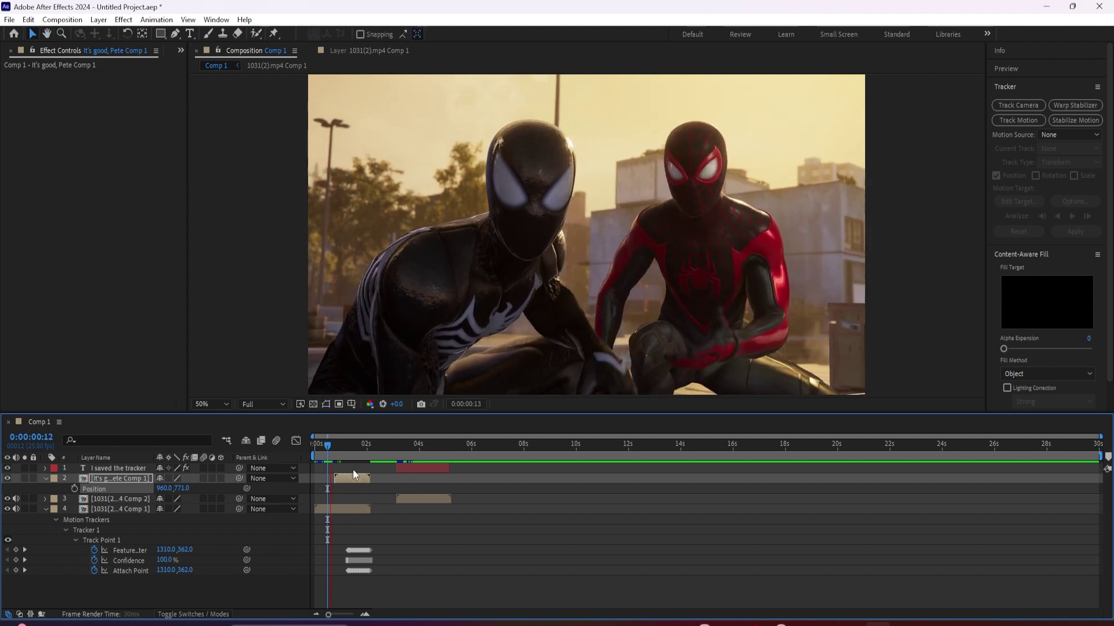
{"action": "key", "text": "space"}
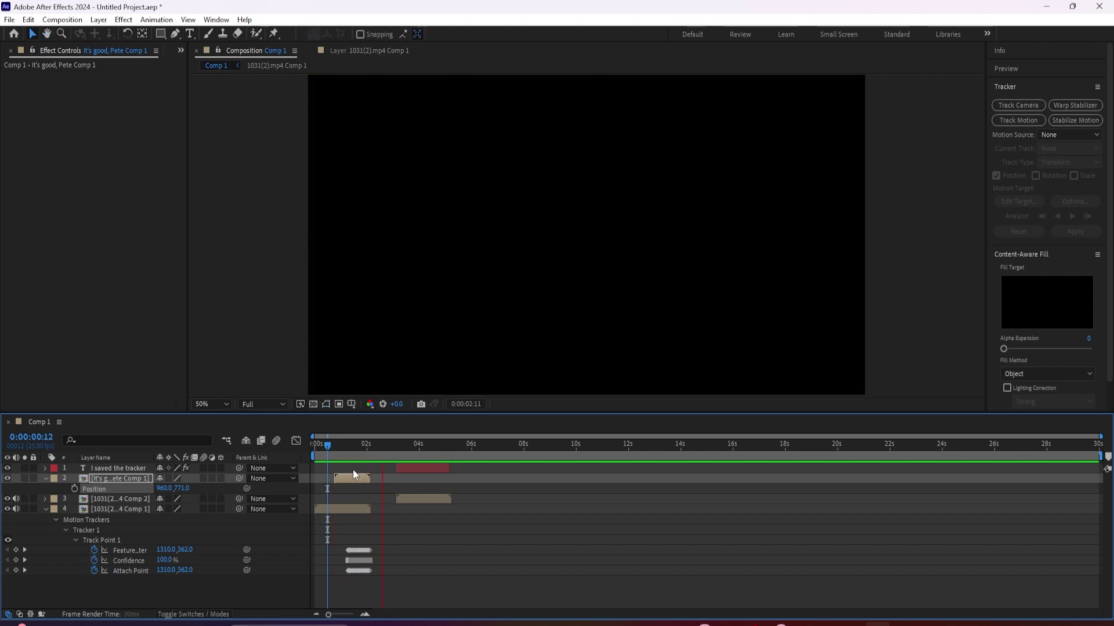
{"action": "mouse_move", "coordinate": [352, 450]}
{"action": "left_mouse_down"}
{"action": "mouse_move", "coordinate": [363, 454]}
{"action": "mouse_move", "coordinate": [347, 463]}
{"action": "mouse_move", "coordinate": [360, 466]}
{"action": "left_mouse_up"}
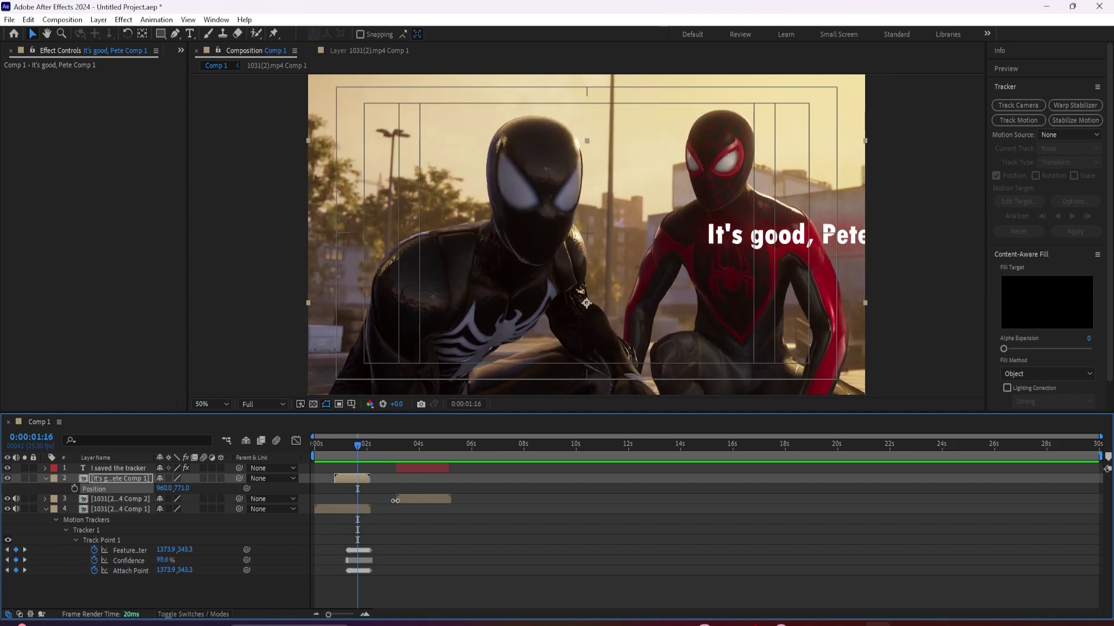
Open the 1031(2).mp4 Comp 2 layer in its Layer view at the 'I saved the tracker' frame
{"action": "left_click", "coordinate": [414, 470]}
{"action": "left_click", "coordinate": [417, 497]}
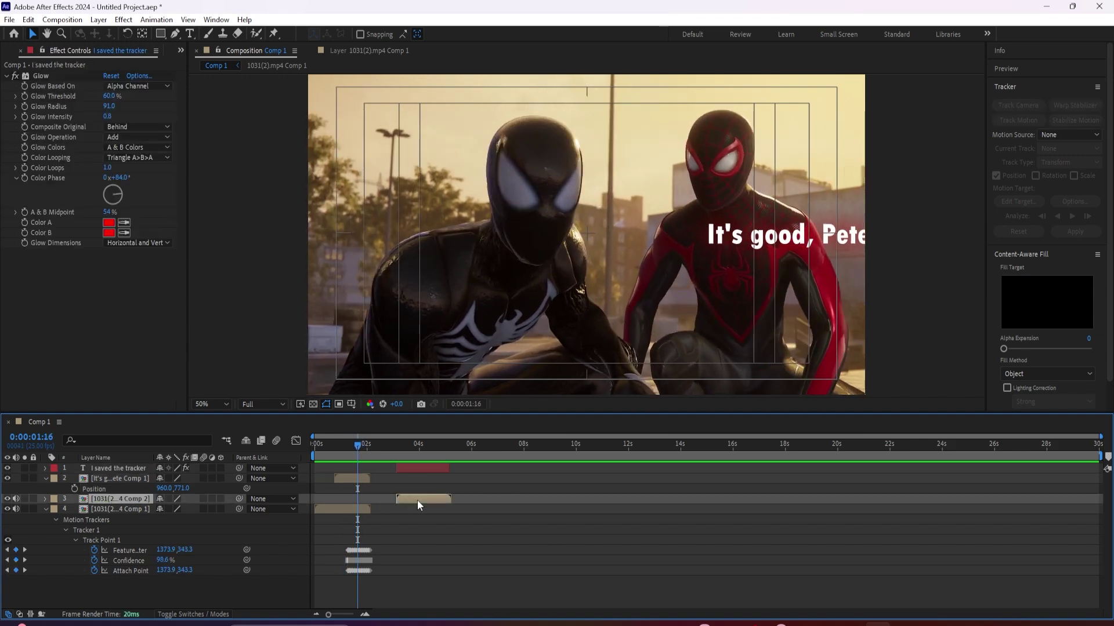
{"action": "left_click_drag", "start_coordinate": [406, 445], "coordinate": [421, 491]}
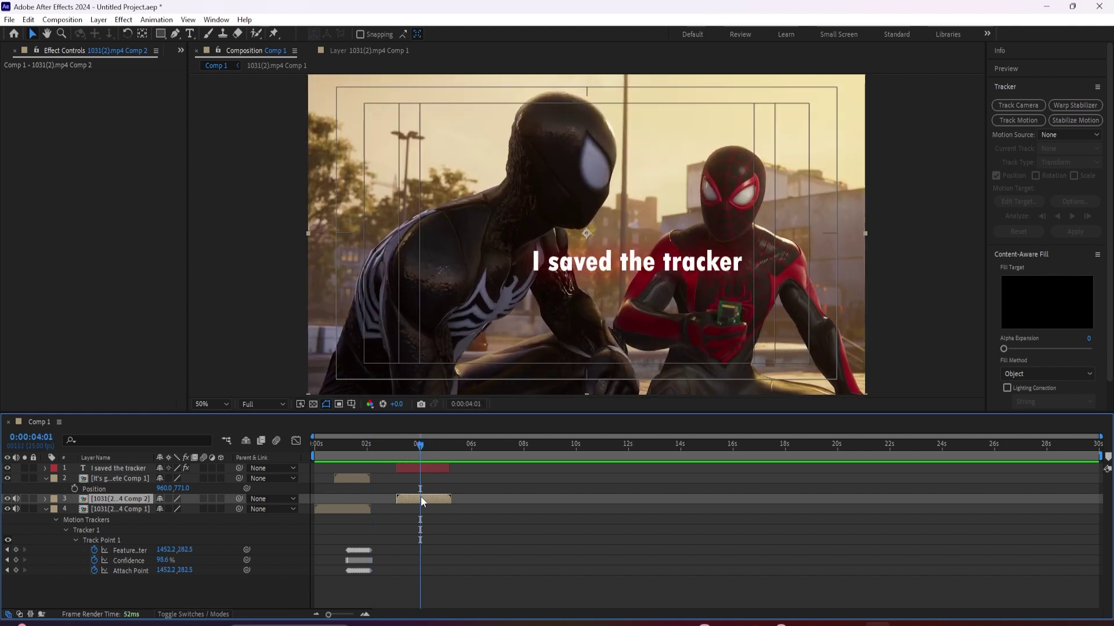
{"action": "right_click", "coordinate": [428, 497]}
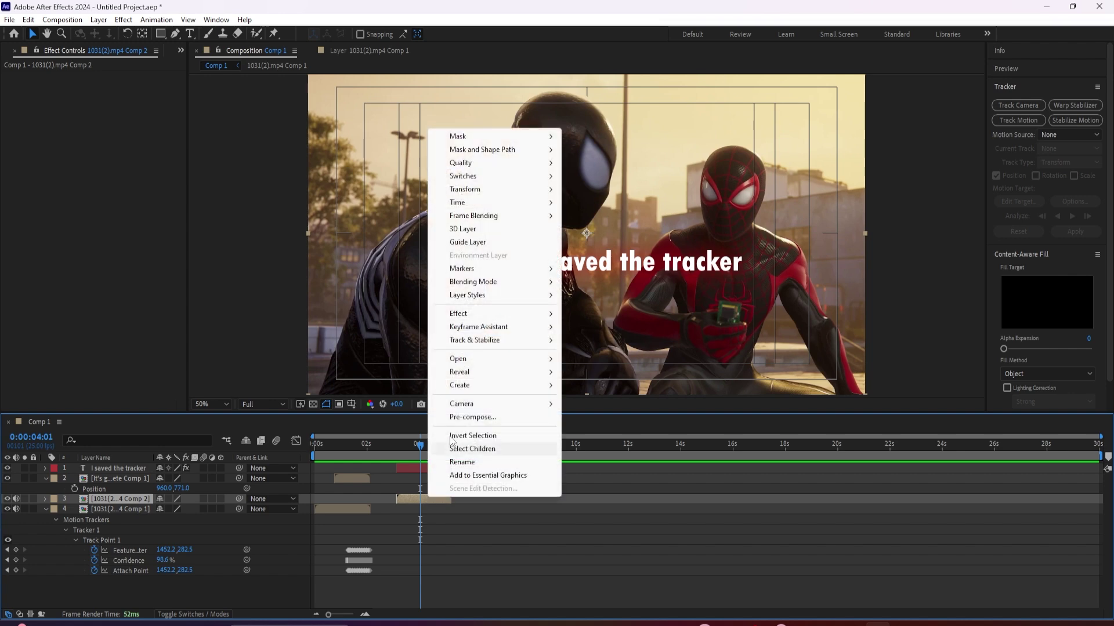
{"action": "mouse_move", "coordinate": [536, 362]}
{"action": "left_click", "coordinate": [597, 371]}
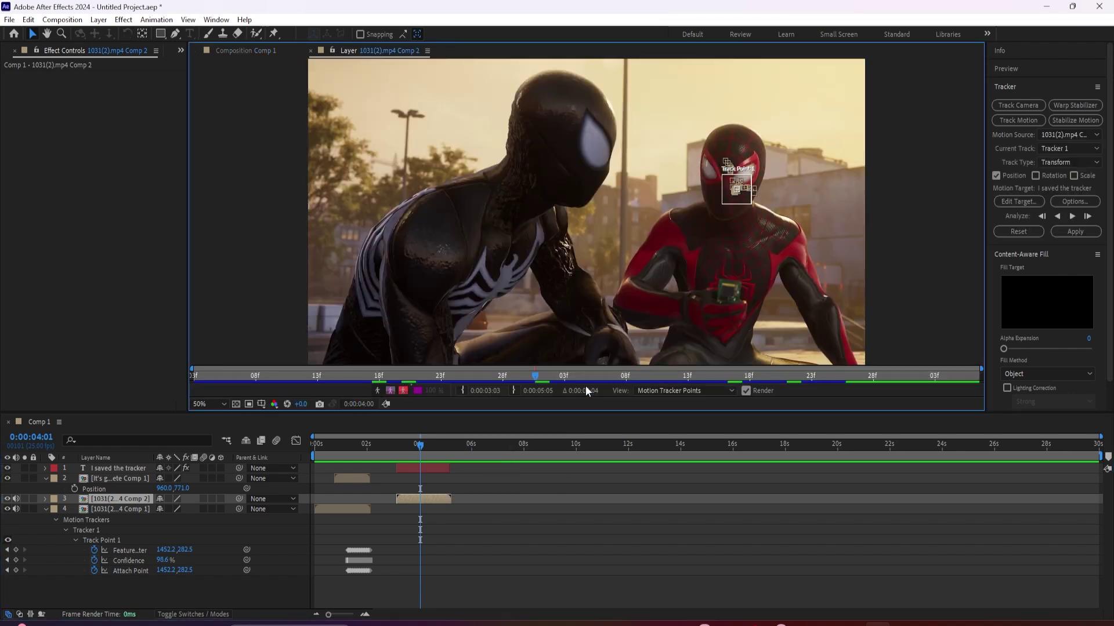
Target 'I saved the tracker' and apply the head track in X and Y
{"action": "left_click", "coordinate": [1015, 201]}
{"action": "left_click", "coordinate": [586, 303]}
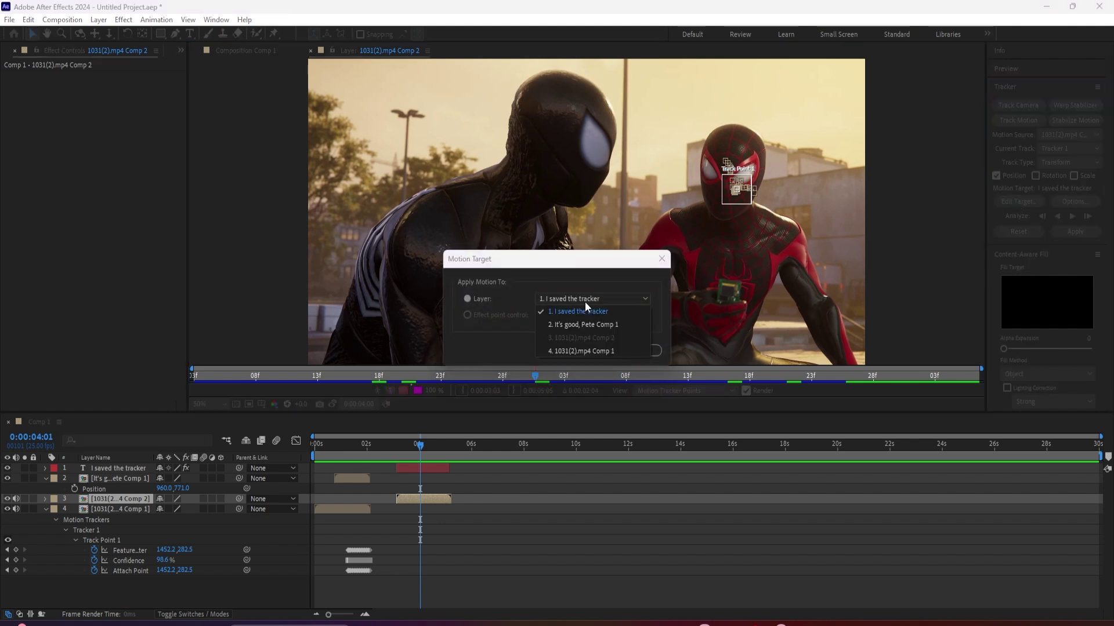
{"action": "left_click", "coordinate": [562, 315]}
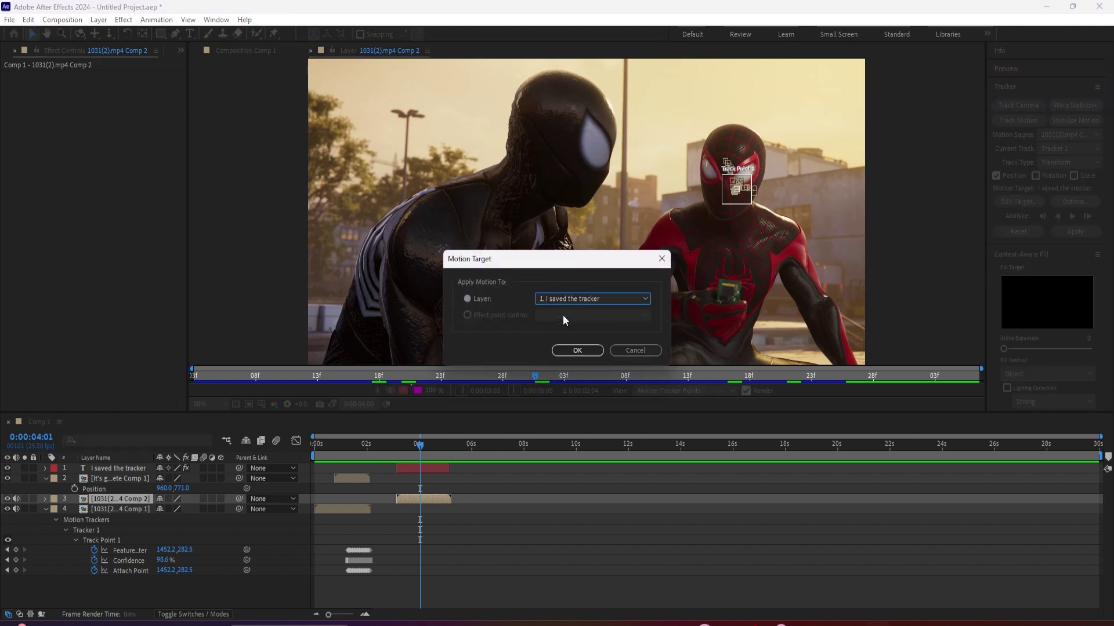
{"action": "left_click", "coordinate": [574, 354]}
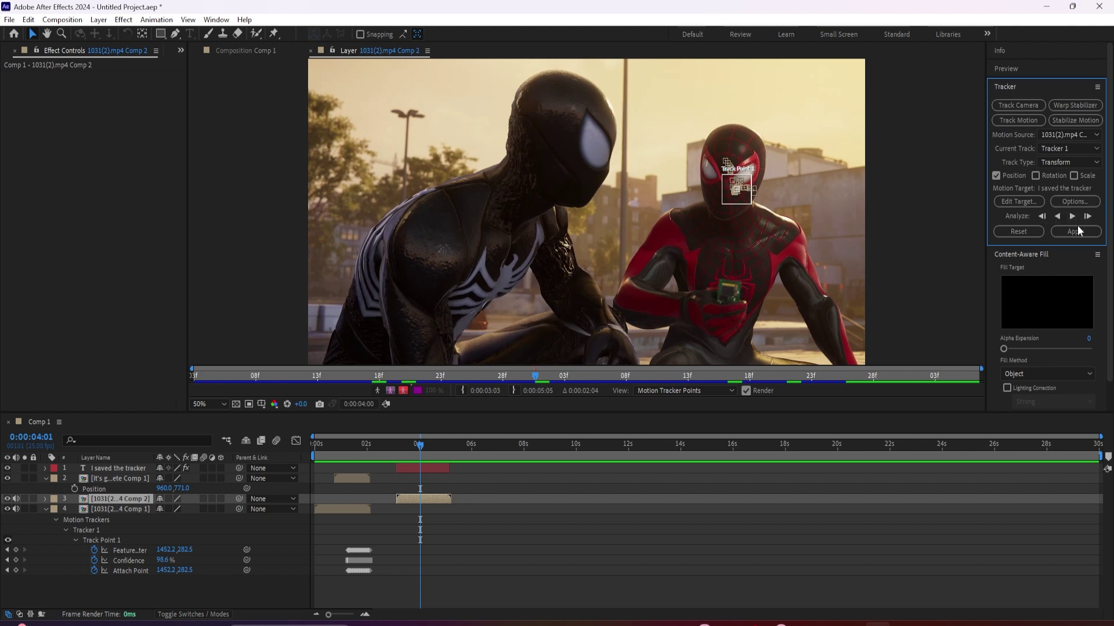
{"action": "left_click", "coordinate": [1076, 231]}
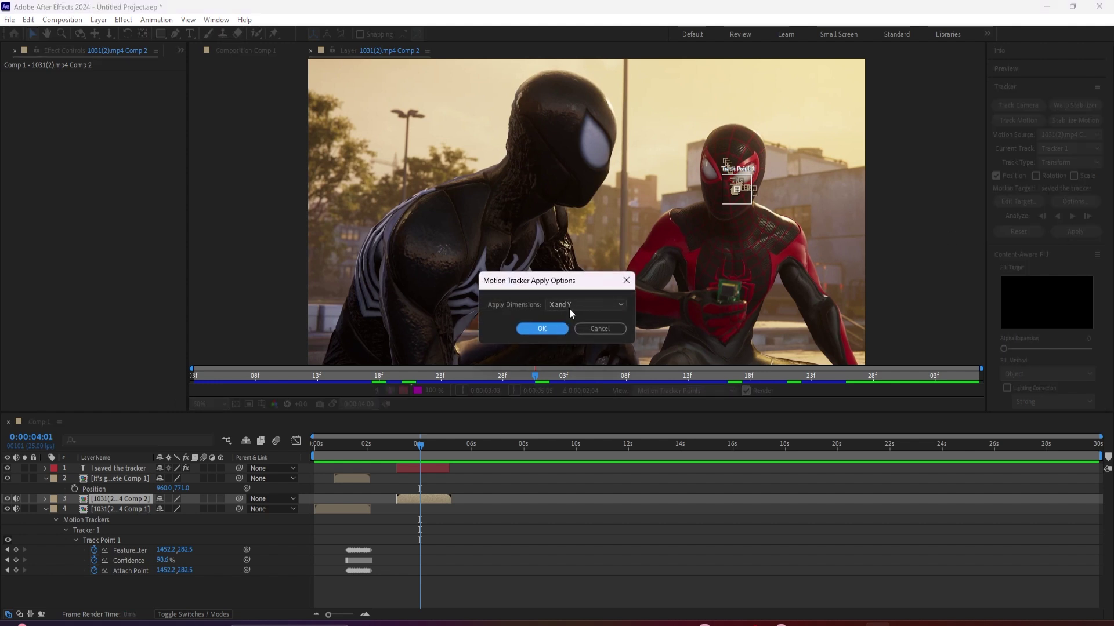
{"action": "left_click", "coordinate": [542, 329]}
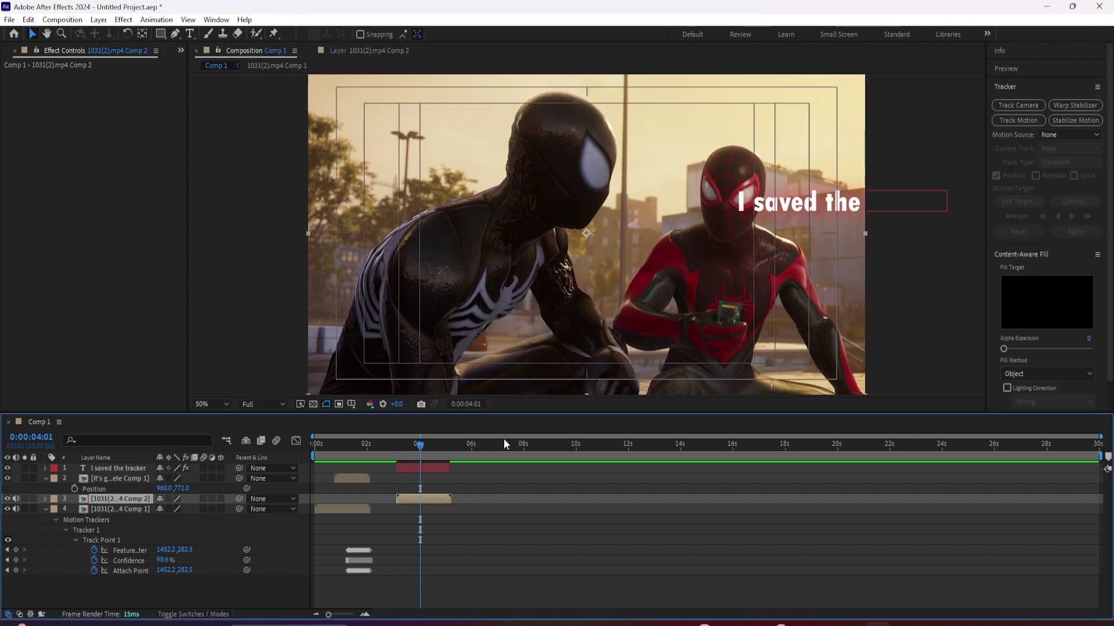
{"action": "left_click_drag", "start_coordinate": [421, 450], "coordinate": [411, 460]}
Pre-compose the 'I saved the tracker' text into I saved the tracker Comp 1
{"action": "left_click", "coordinate": [422, 464]}
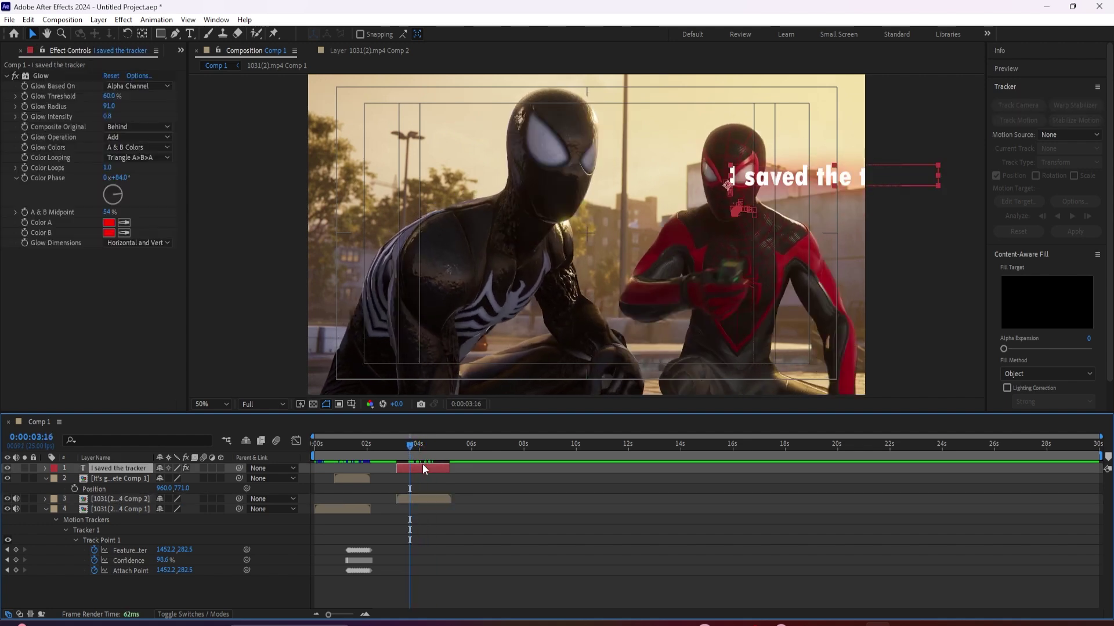
{"action": "right_click", "coordinate": [423, 464]}
{"action": "left_click", "coordinate": [461, 386]}
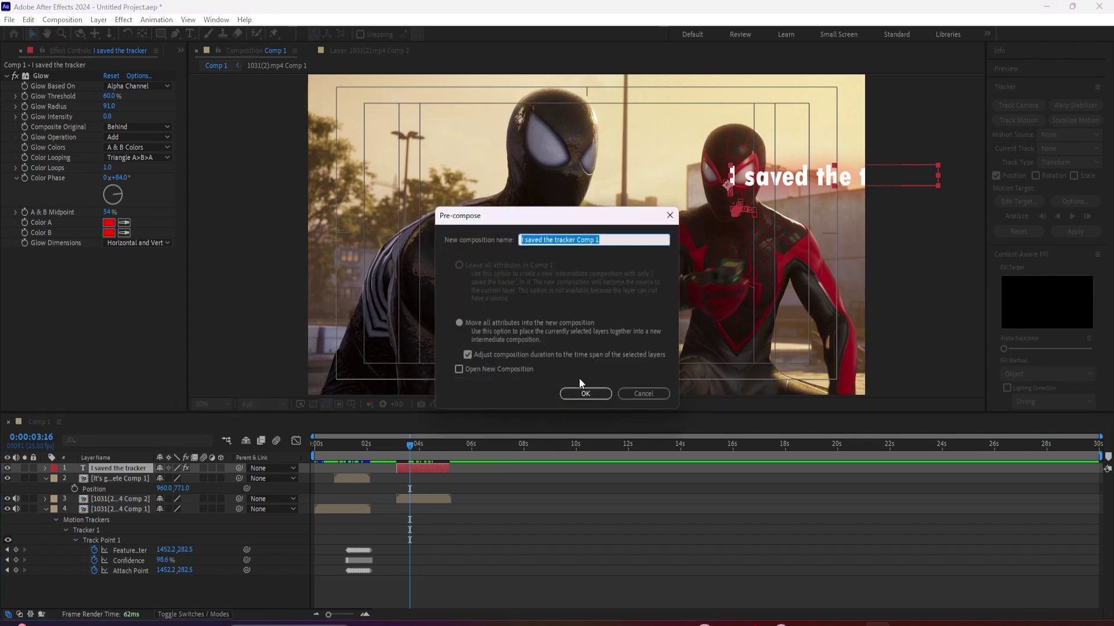
{"action": "left_click", "coordinate": [584, 394]}
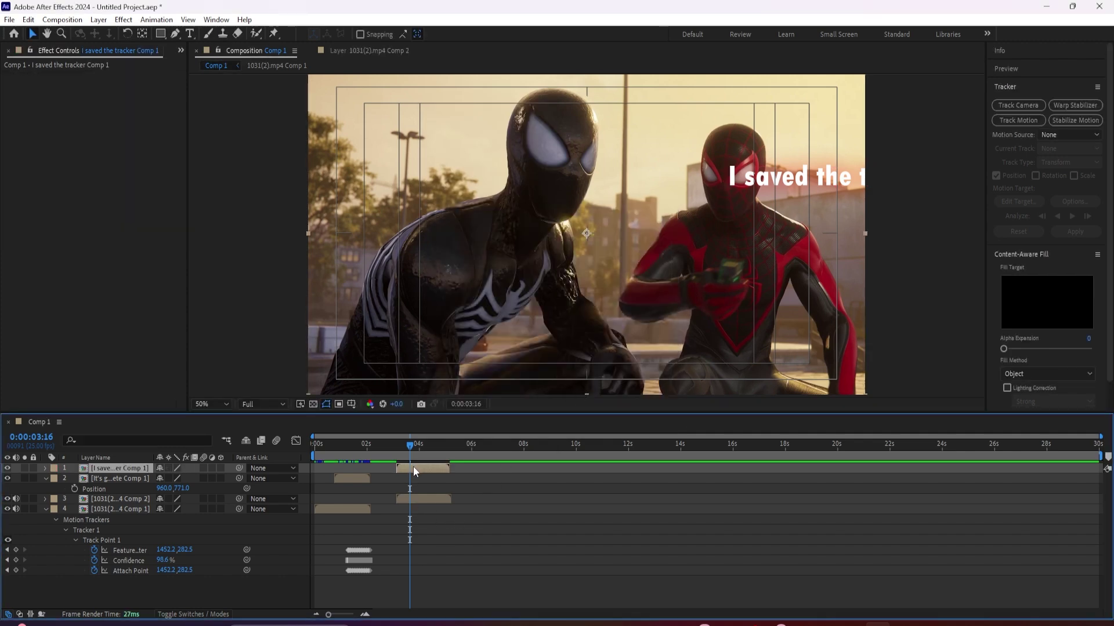
Set the precomp's Position to 960.0, 780.0 so the caption sits below the face
{"action": "key", "text": "p"}
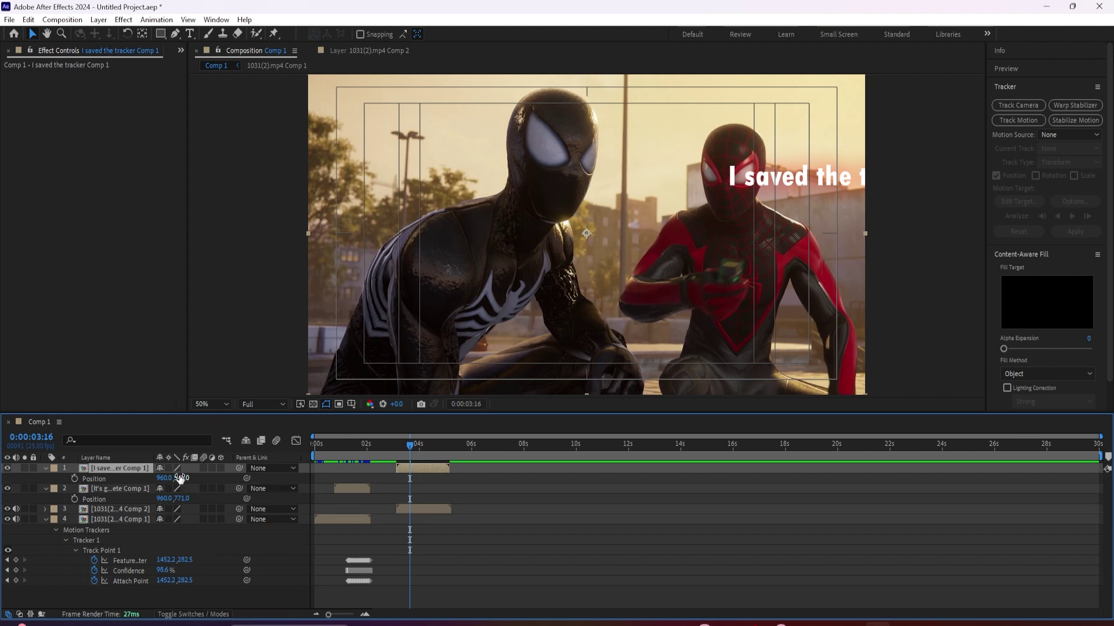
{"action": "left_click_drag", "start_coordinate": [180, 477], "coordinate": [283, 514]}
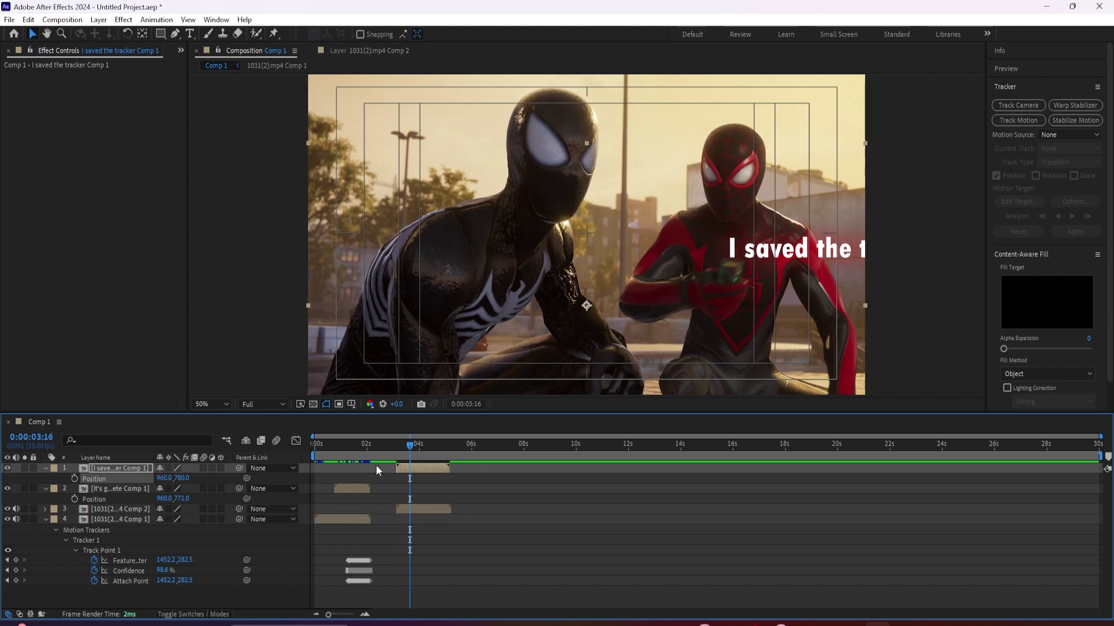
{"action": "left_click_drag", "start_coordinate": [397, 444], "coordinate": [392, 446]}
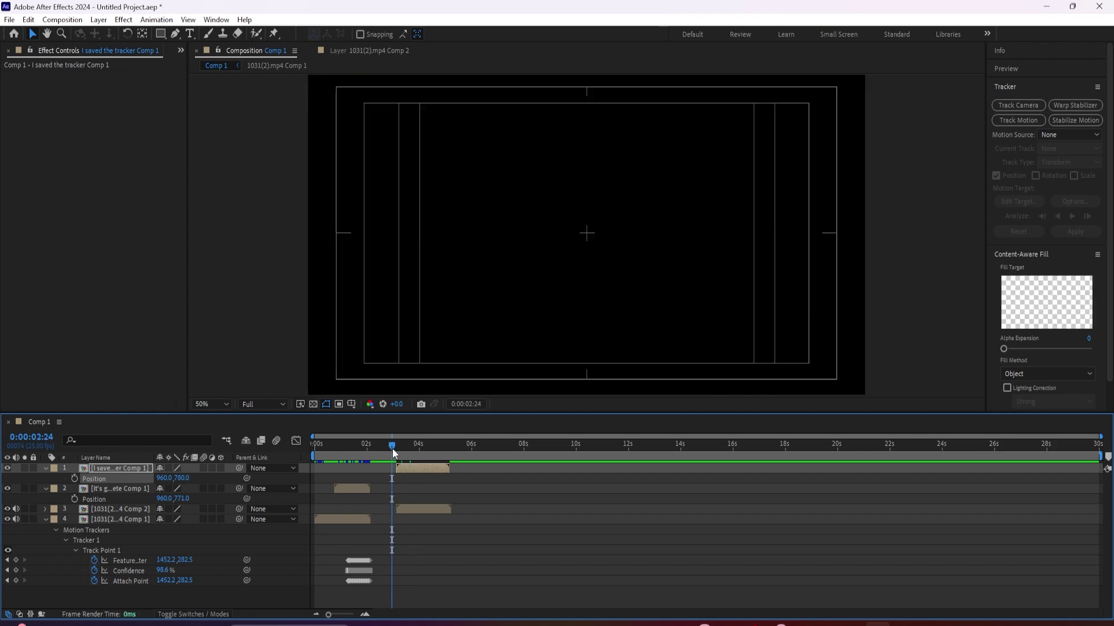
Preview the composition, then replay it from 0:00:03:20 to check both captions track below the head
{"action": "key", "text": "space"}
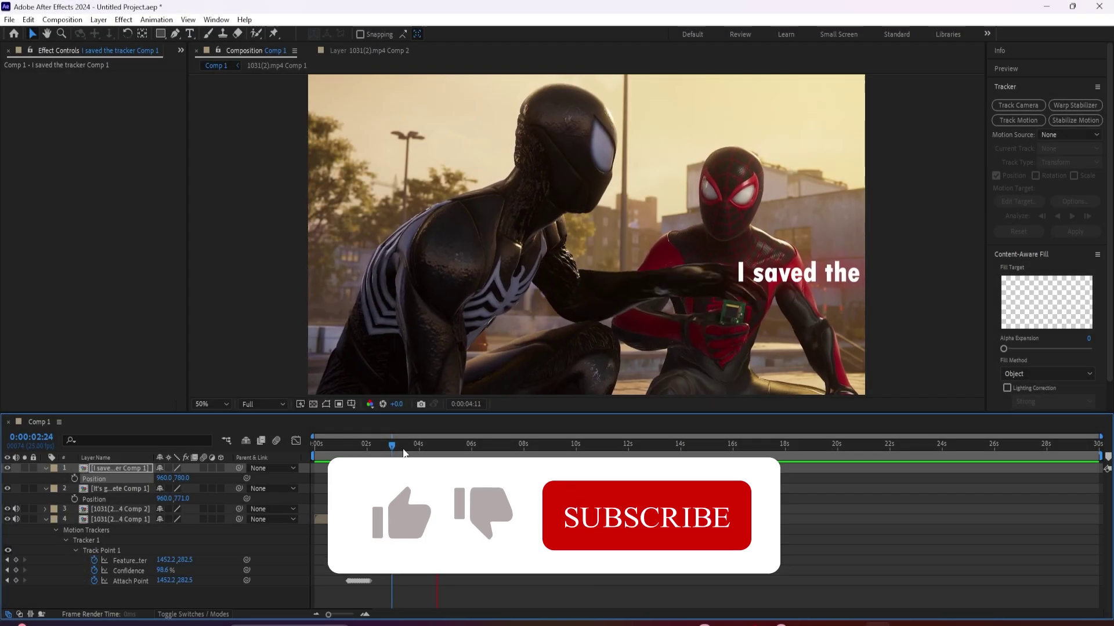
{"action": "key", "text": "space"}
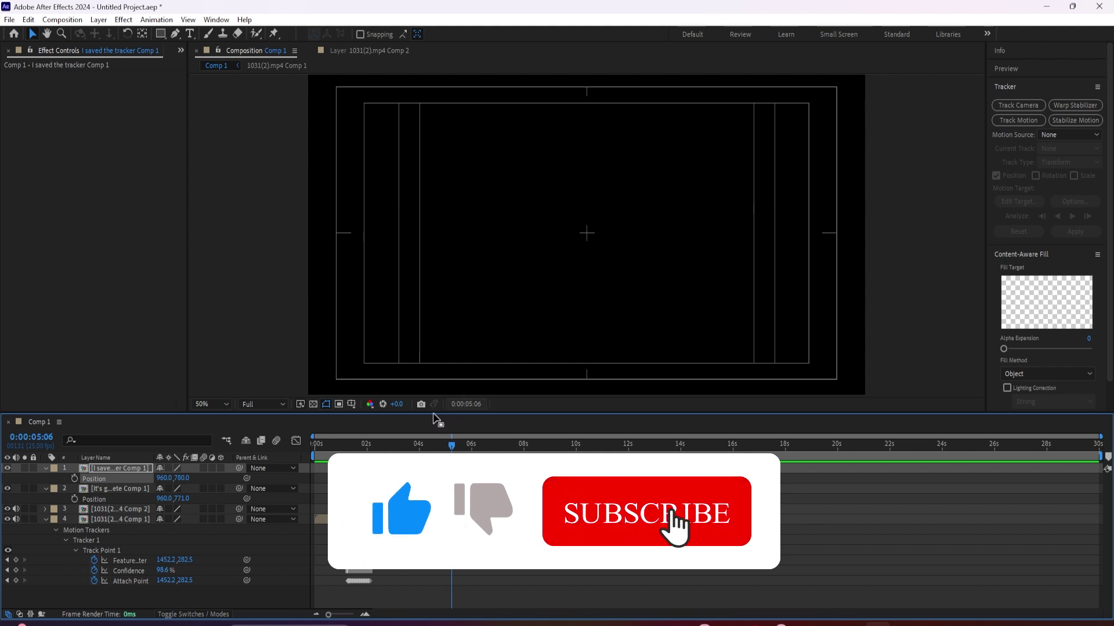
{"action": "left_click", "coordinate": [414, 445]}
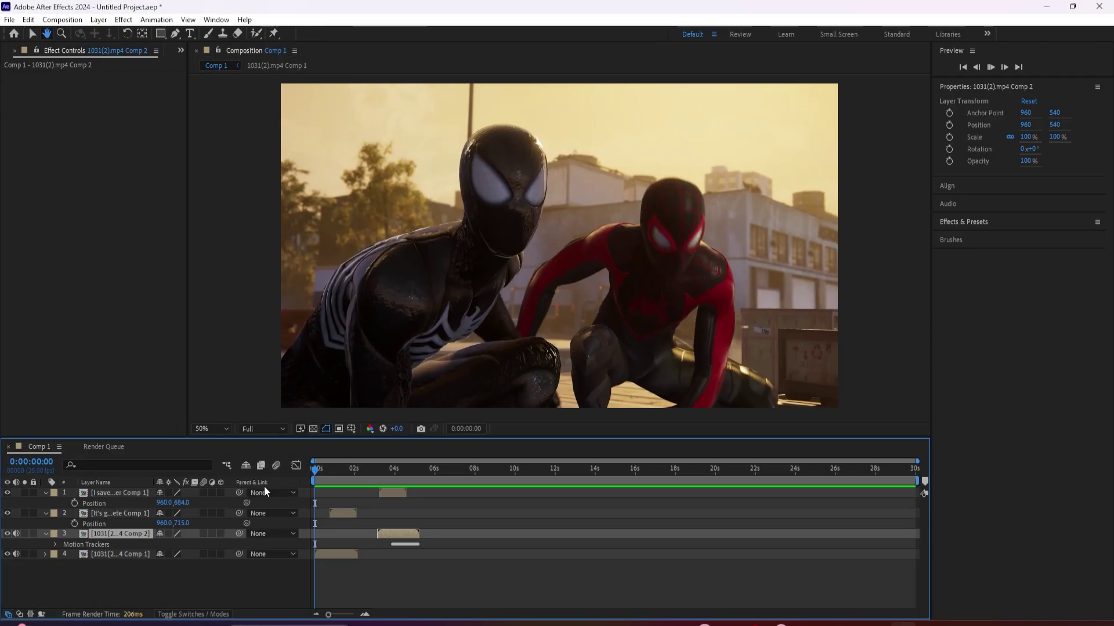
{"action": "key", "text": "space"}
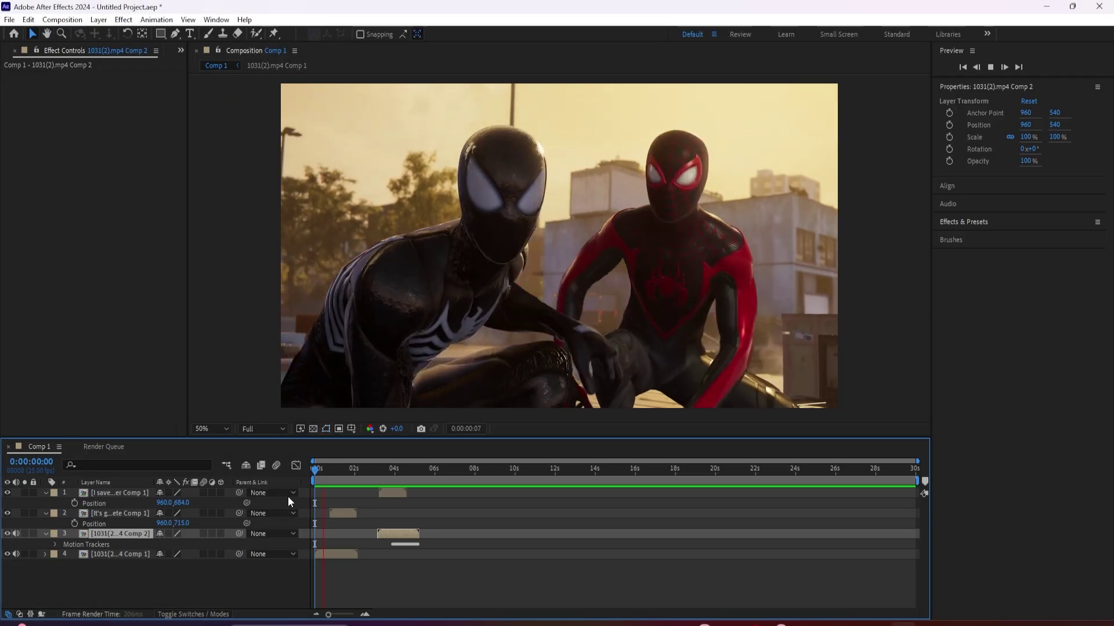